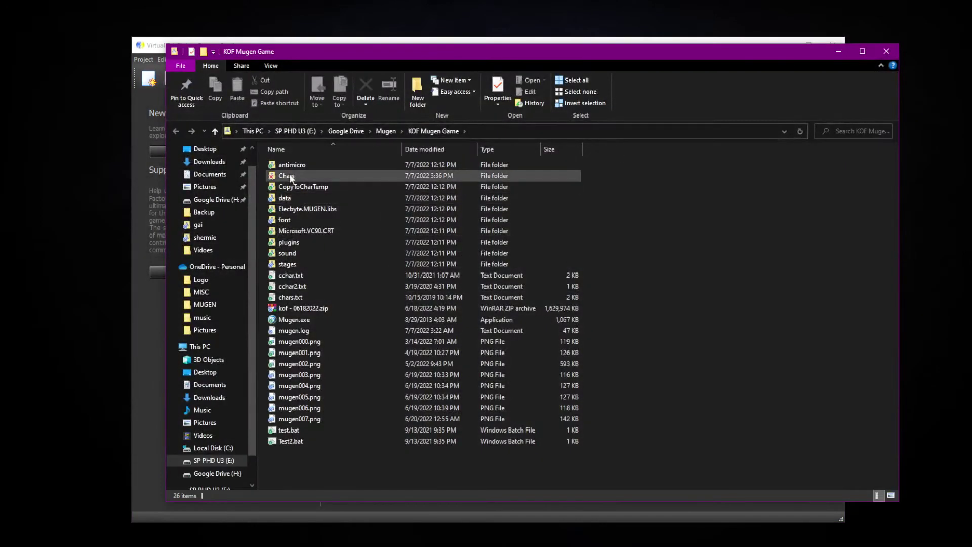
- Open the gai character folder inside the Chars folder of KOF Mugen Game
double_click(290, 175)
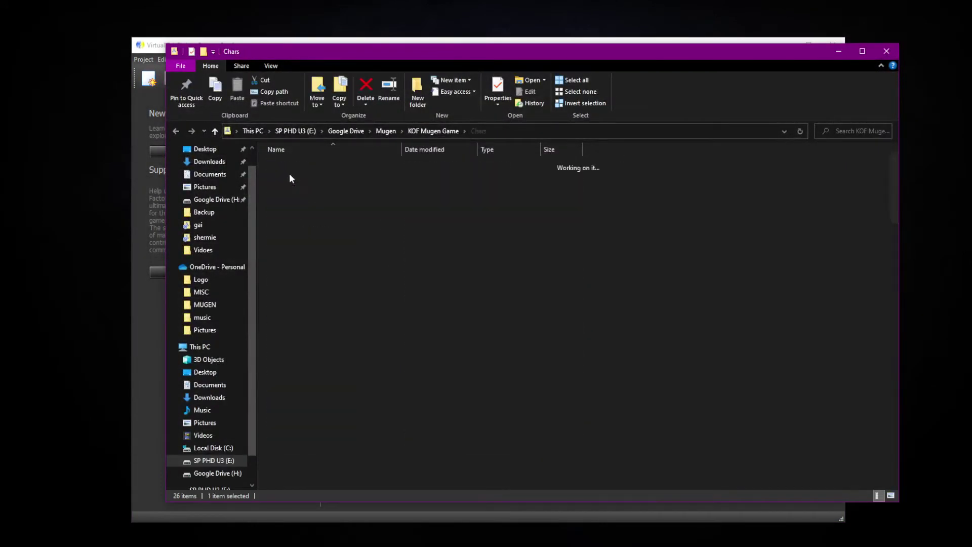
scroll(657, 250, "down", 10)
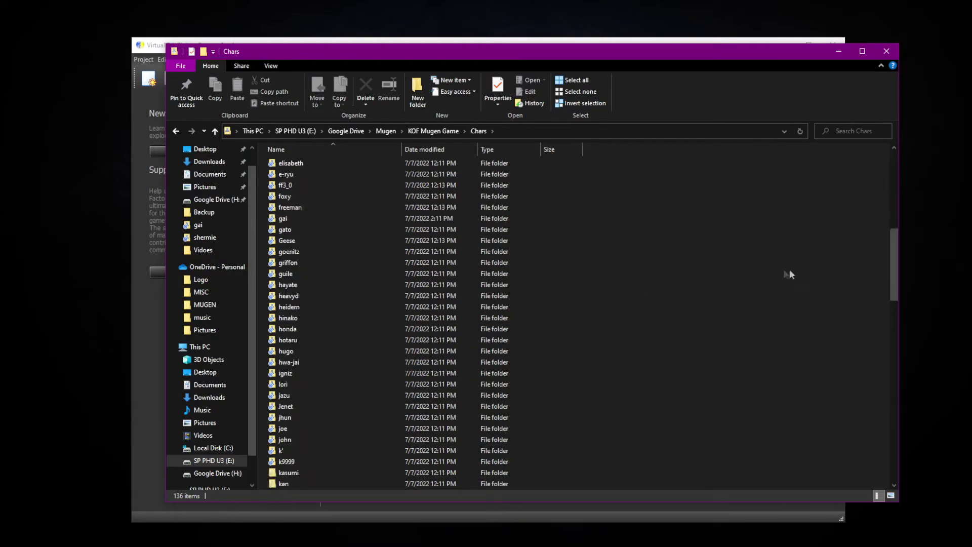
left_click(305, 253)
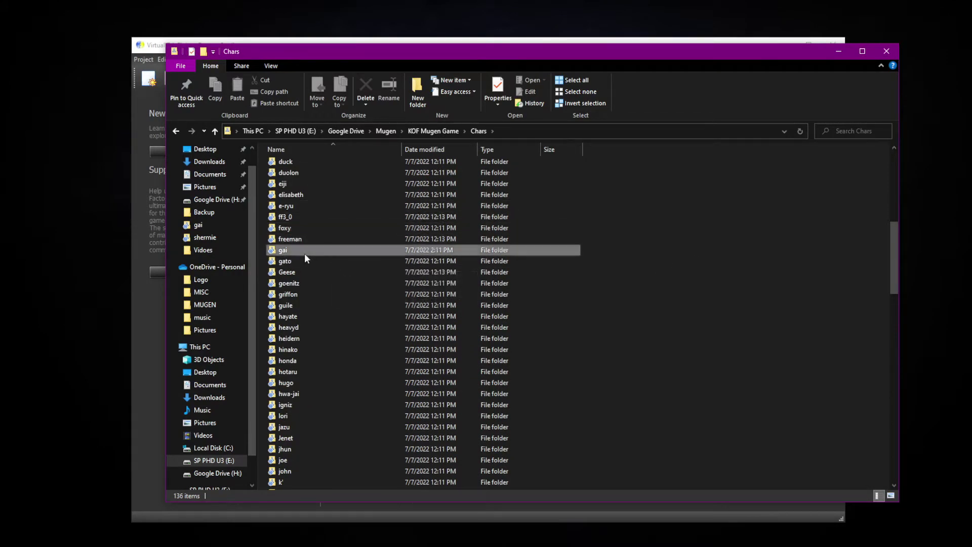
double_click(305, 254)
- Compress all files in the gai folder into a ZIP archive named gai.zip
left_click_drag(710, 366, 299, 162)
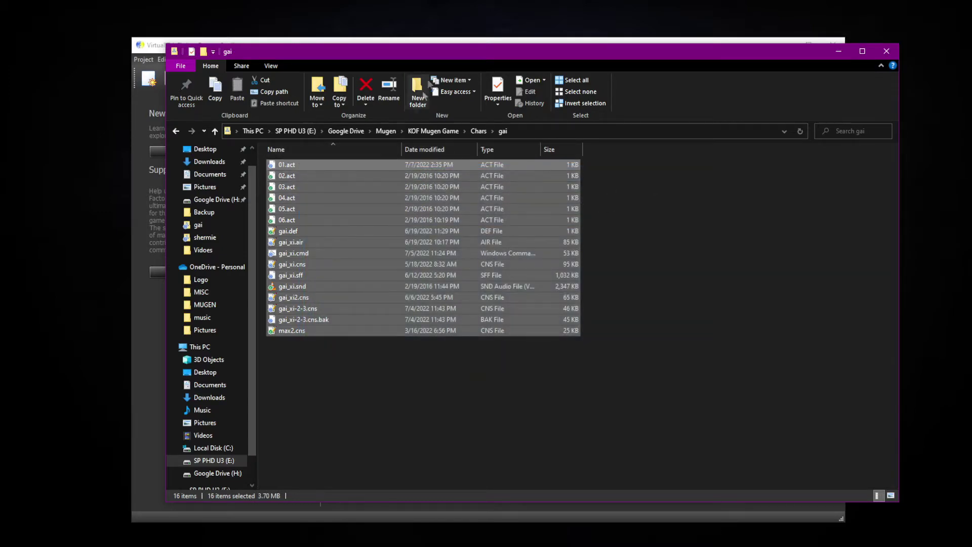
left_click_drag(455, 50, 434, 52)
right_click(310, 177)
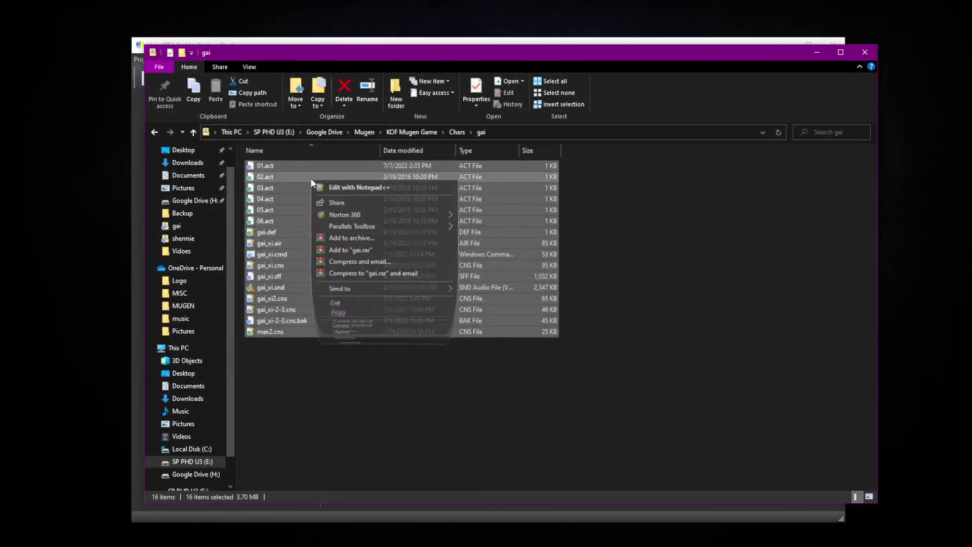
left_click(345, 237)
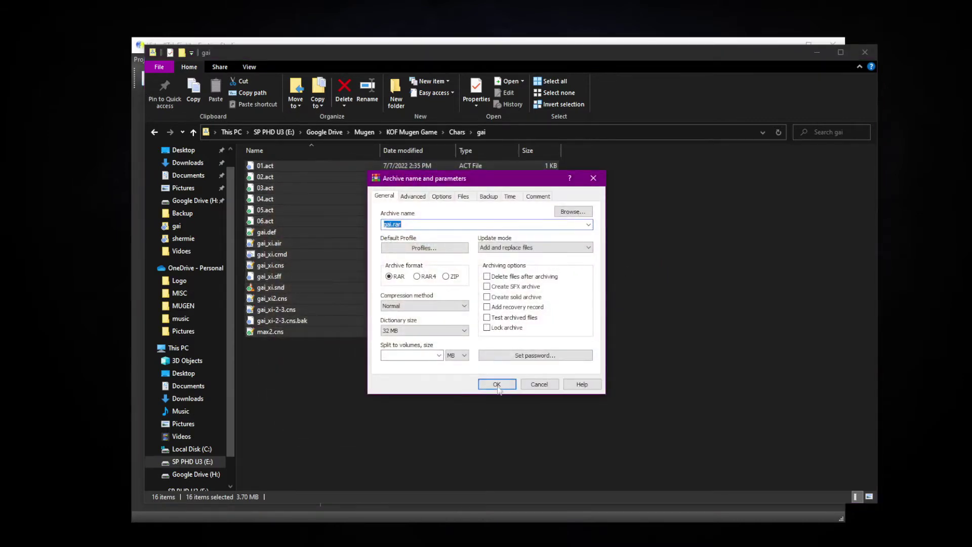
left_click(450, 276)
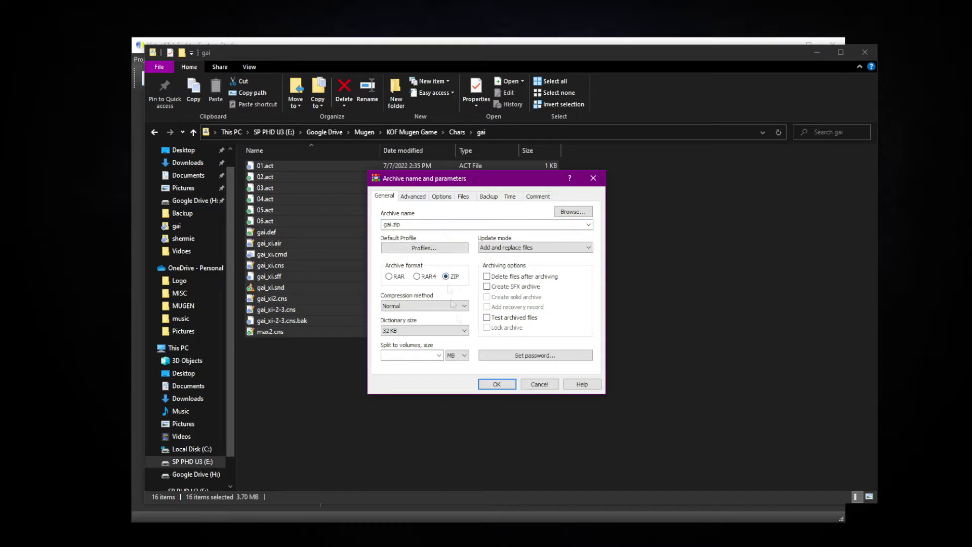
left_click(497, 384)
- Create a new folder named "whatever i want" inside the gai folder
right_click(630, 394)
mouse_move(660, 369)
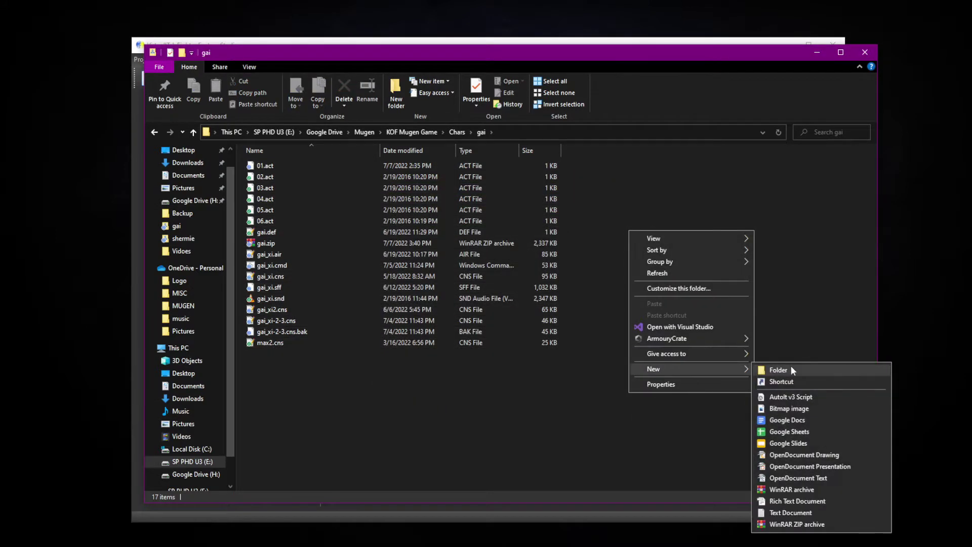
left_click(791, 368)
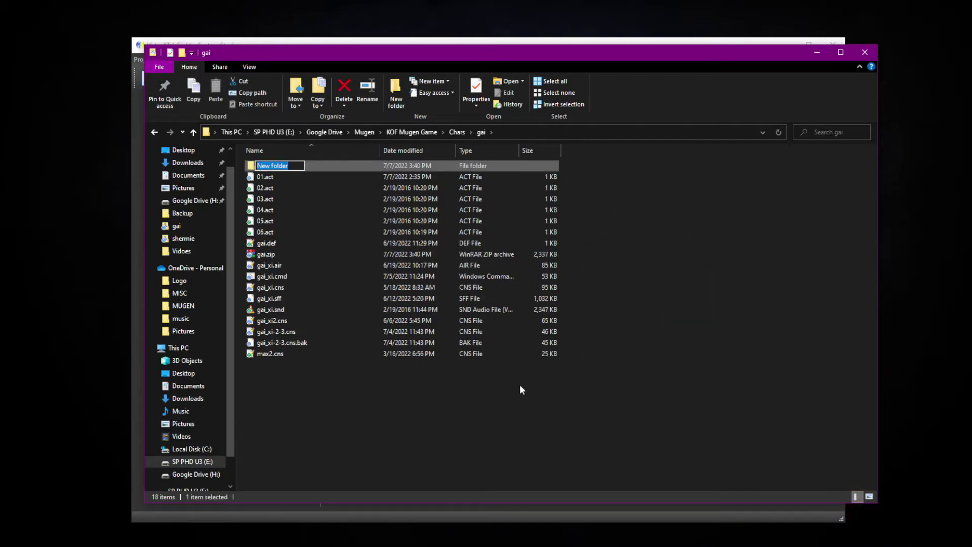
type("whatever i want")
key("Return")
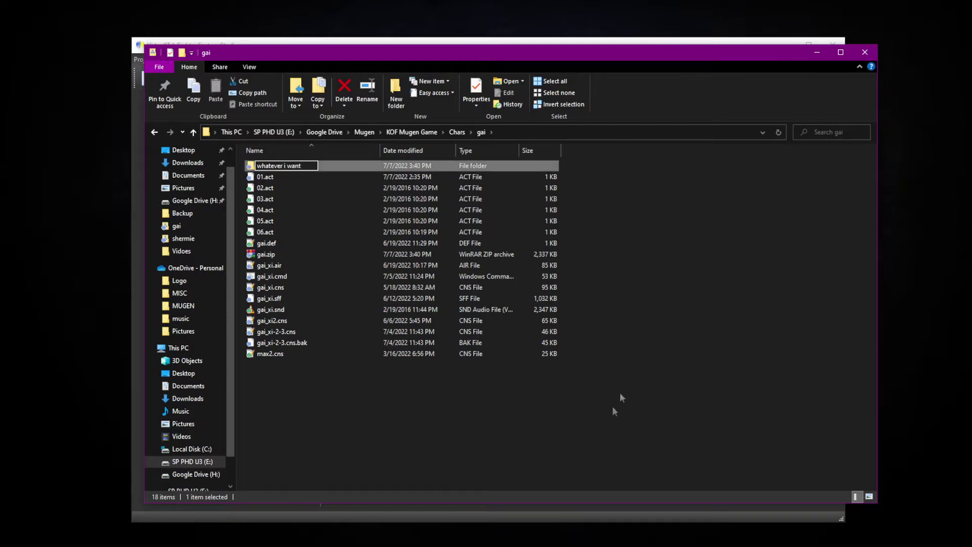
- Copy all the gai files, including gai.zip, into the "whatever i want" folder and close the file window
left_click_drag(629, 424, 256, 174)
right_click(257, 183)
left_click(304, 315)
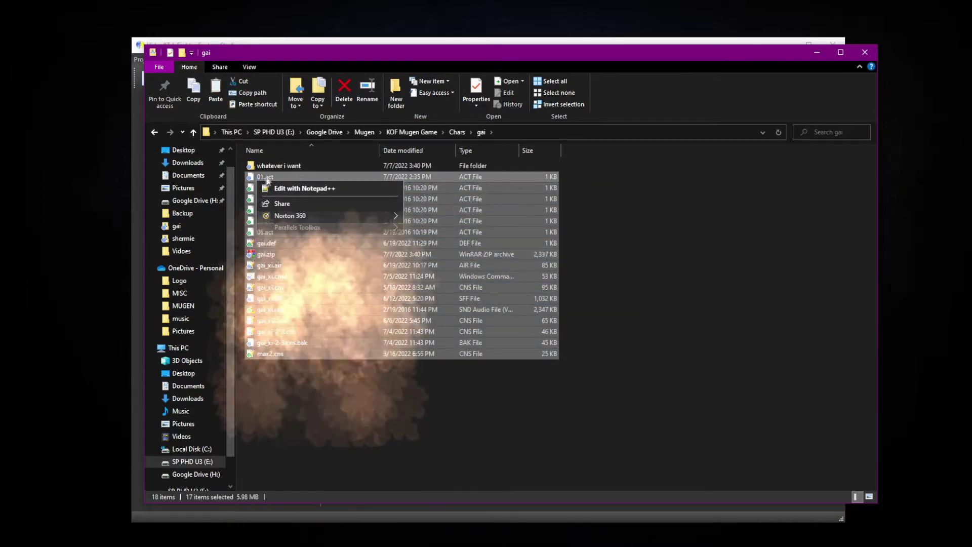
double_click(279, 167)
right_click(508, 277)
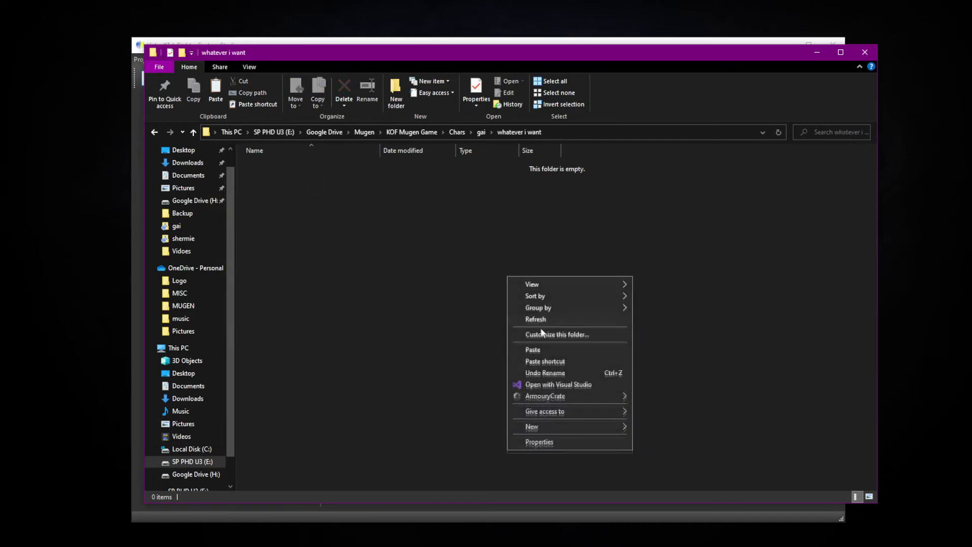
left_click(533, 349)
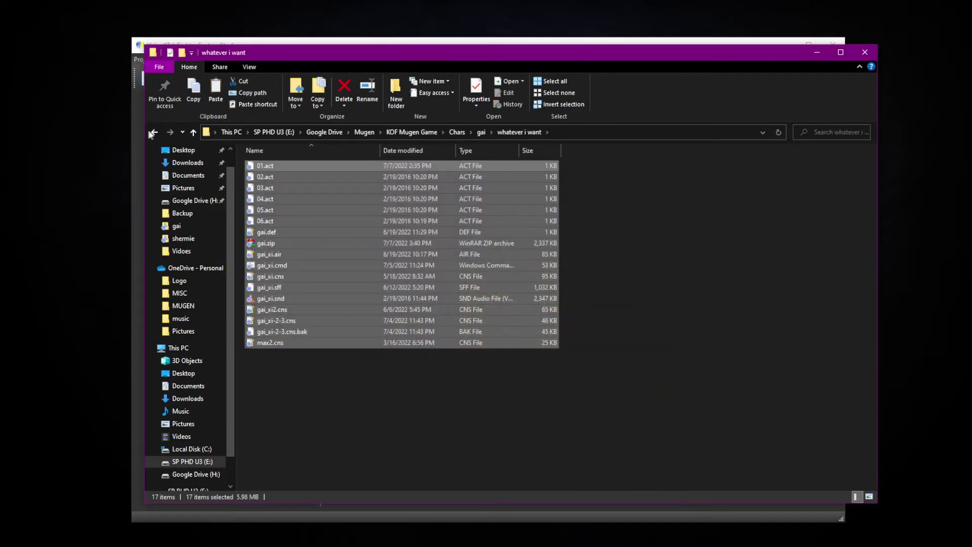
left_click(154, 132)
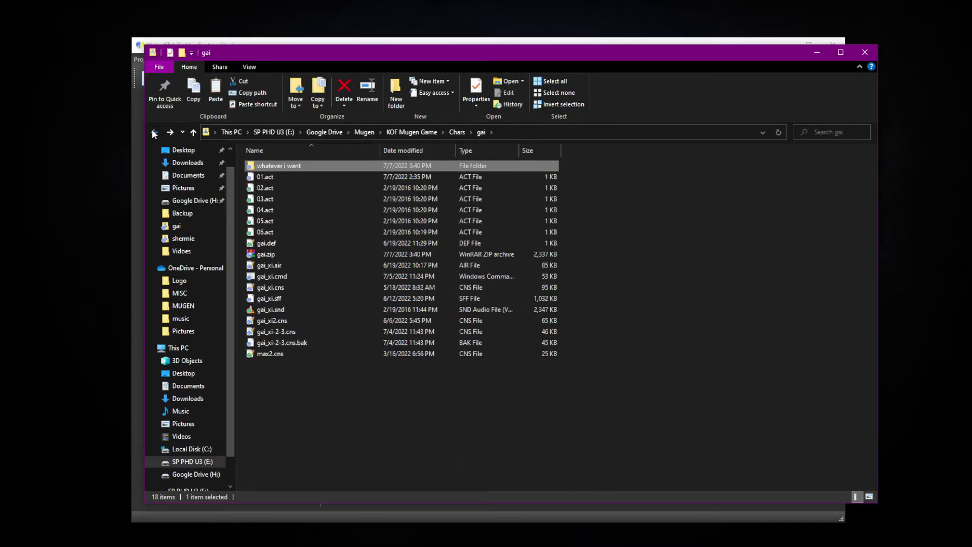
left_click(154, 133)
left_click(865, 52)
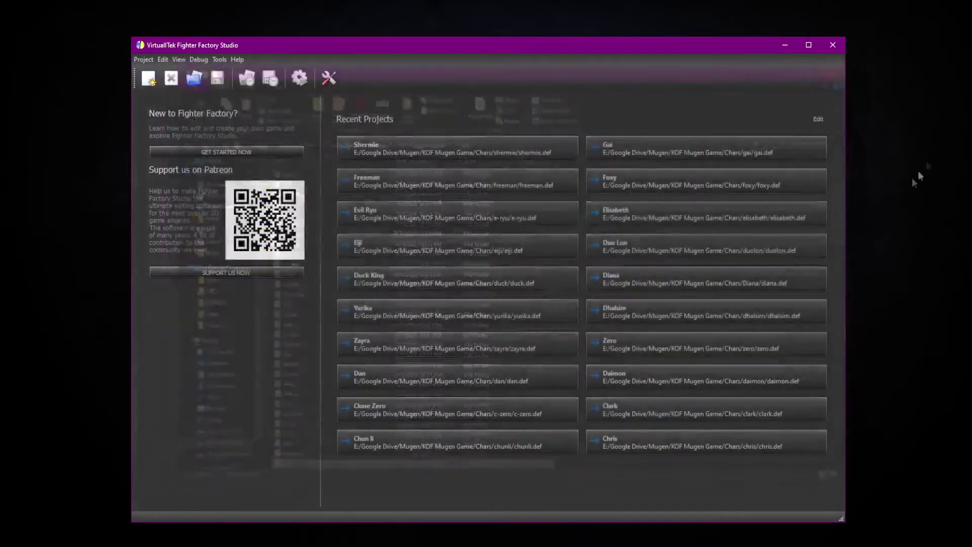
- Open the recent Gai project in Fighter Factory and go to the standing sprite, group 0, index 1
left_click(682, 148)
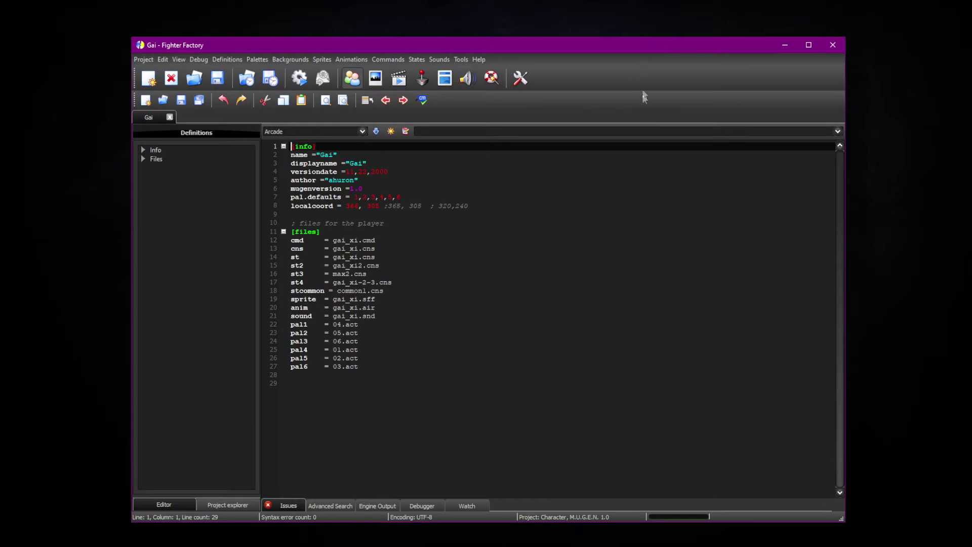
left_click(375, 77)
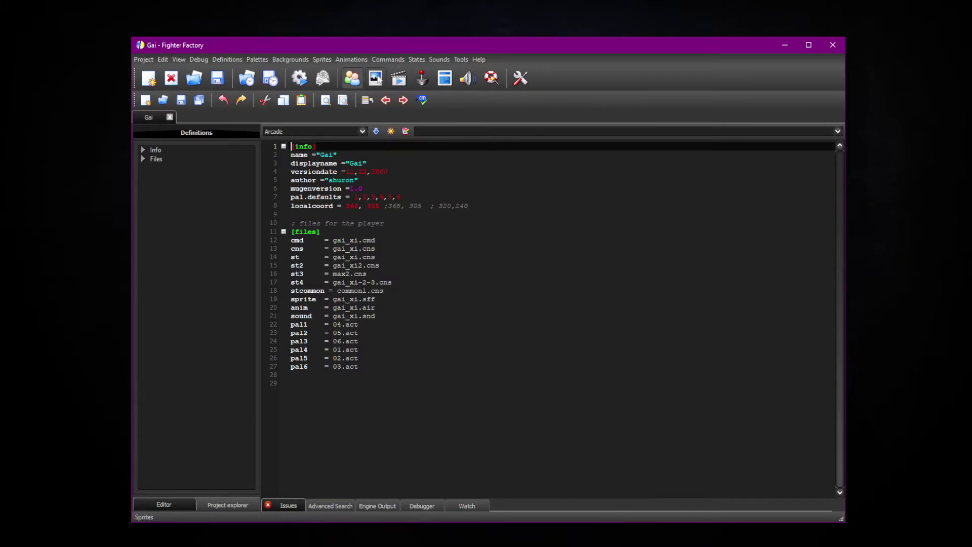
left_click(252, 167)
left_click(252, 167)
left_click(251, 168)
left_click(251, 167)
left_click(251, 167)
left_click(251, 168)
left_click_drag(312, 192, 441, 159)
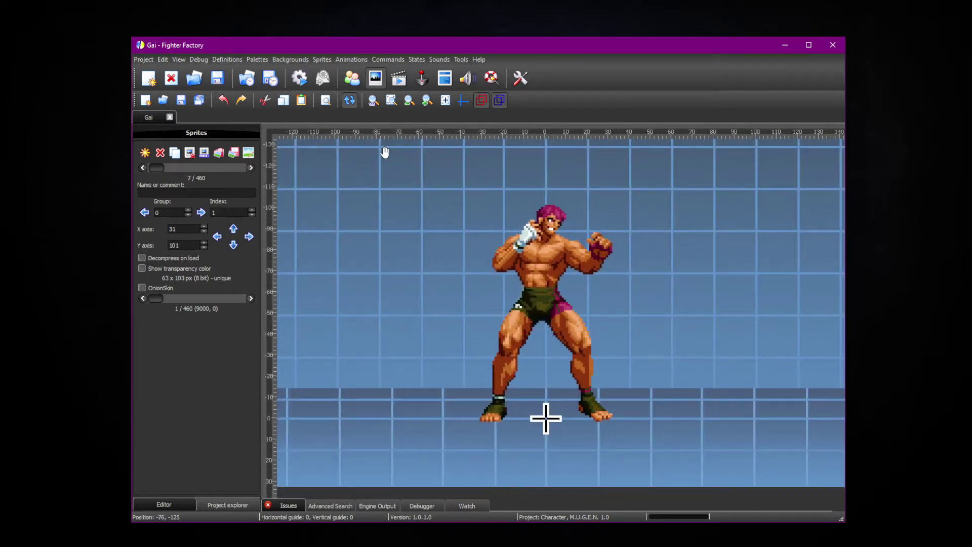
- Open the standing sprite in the image editor and show the Palettes pane beside it
left_click_drag(606, 51, 588, 52)
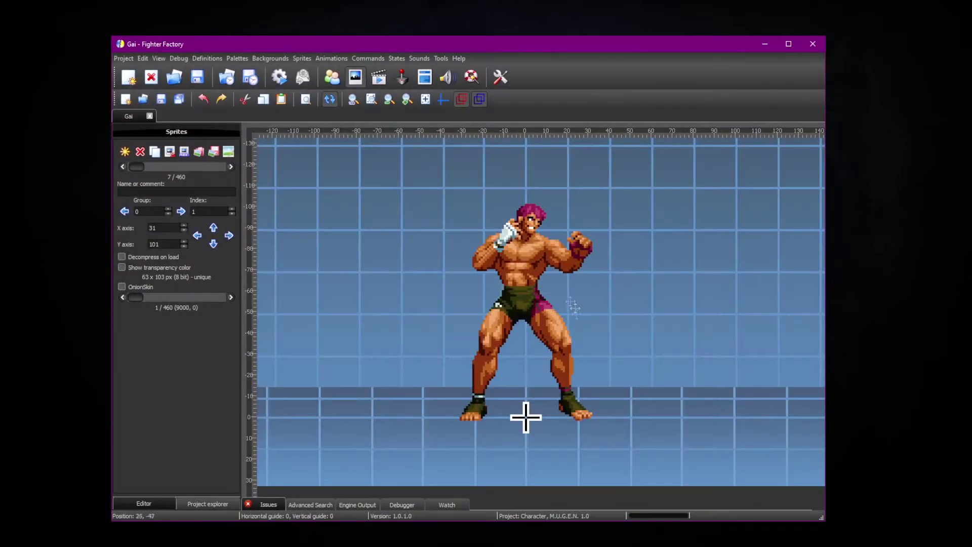
scroll(562, 230, "up", 1)
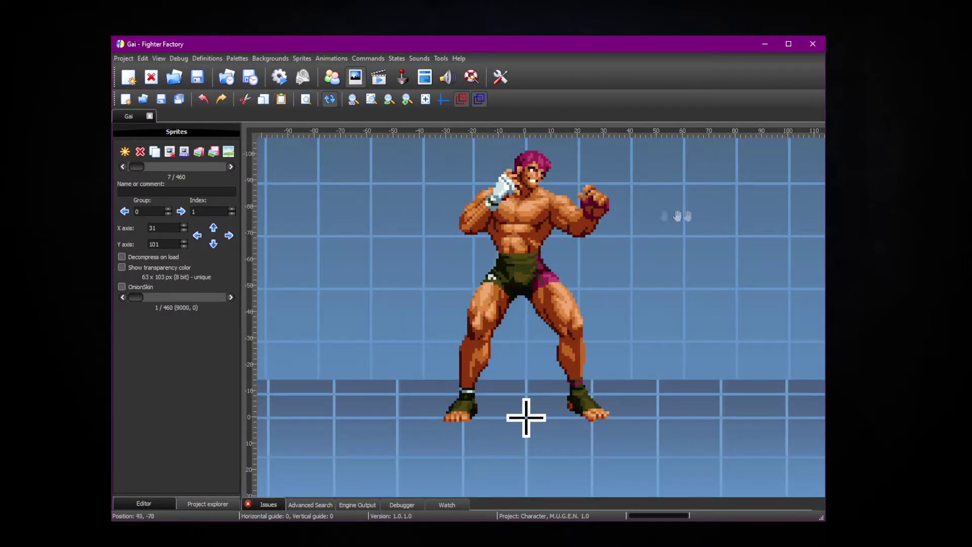
scroll(702, 213, "up", 1)
scroll(704, 225, "up", 1)
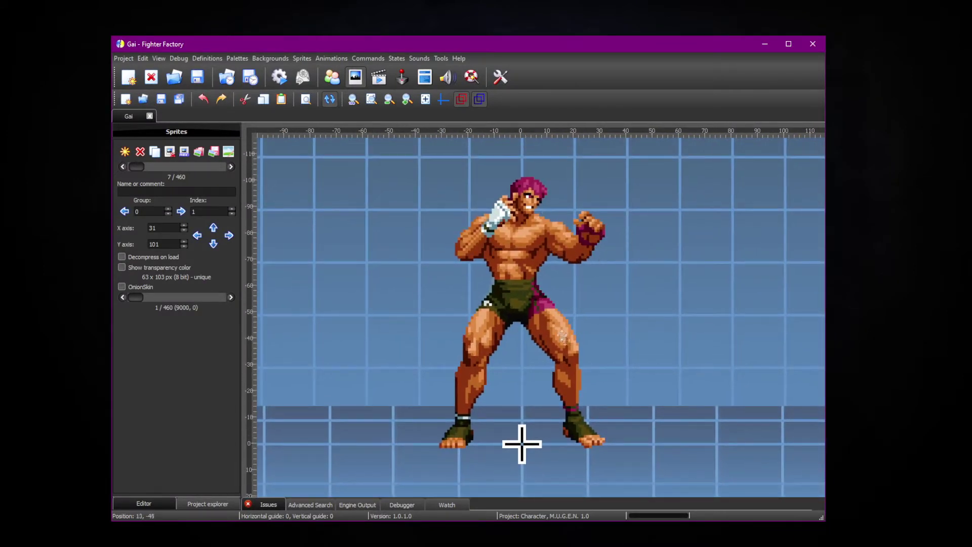
left_click(229, 152)
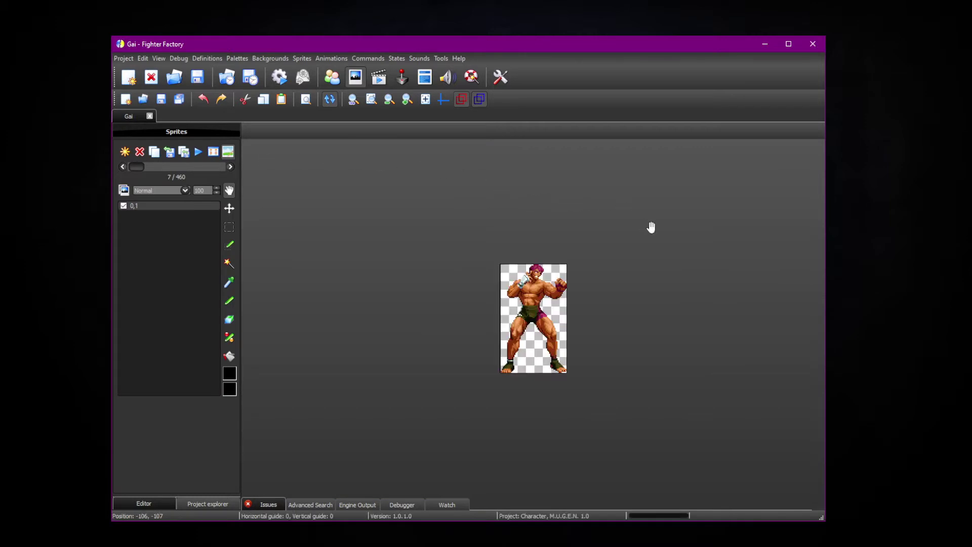
scroll(653, 233, "up", 2)
scroll(666, 245, "down", 1)
left_click_drag(729, 227, 699, 233)
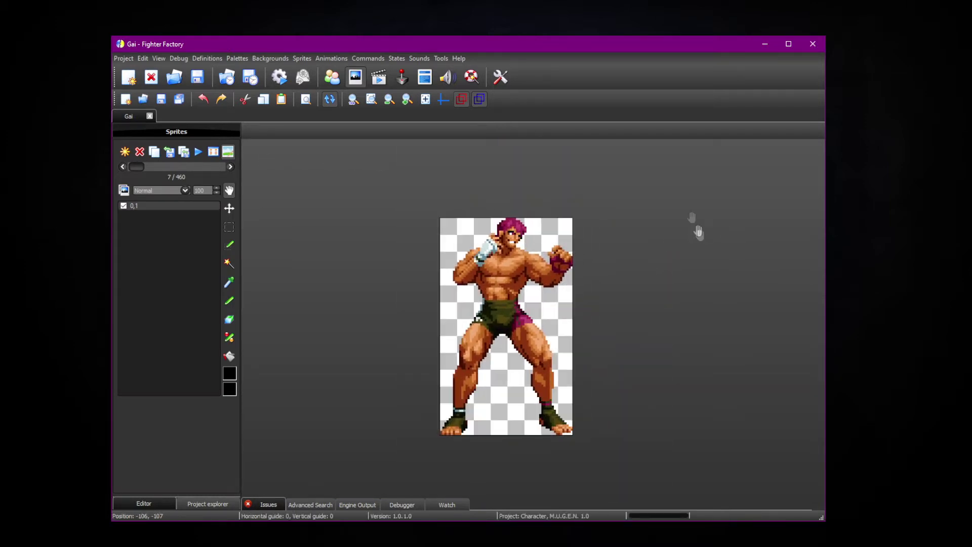
left_click(331, 100)
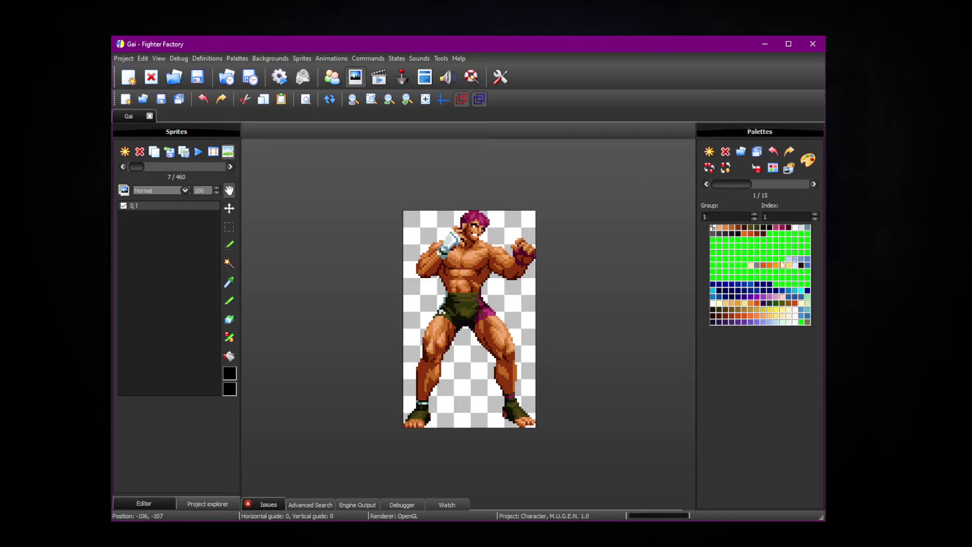
- Sample the skin shades on the character's torso with the Color picker to mark them in the palette
scroll(562, 208, "up", 1)
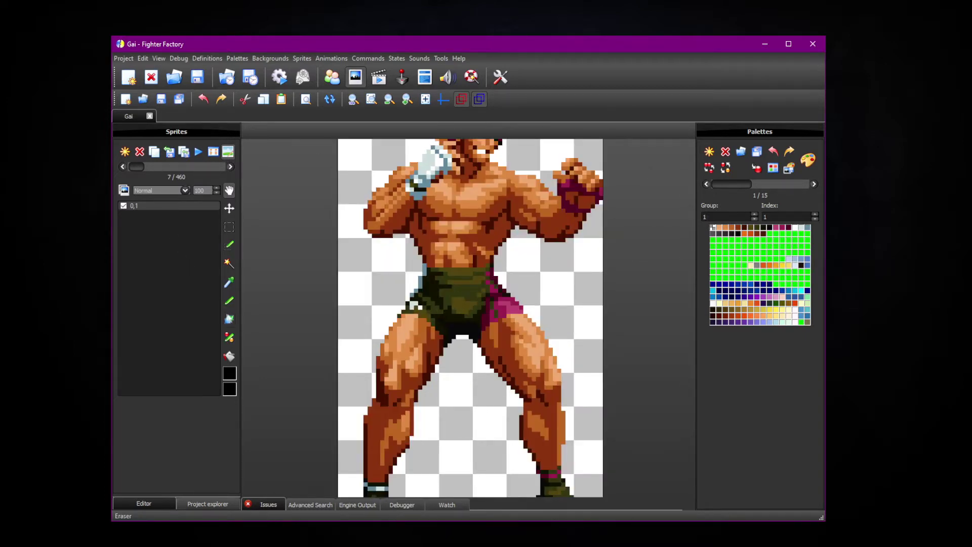
left_click(229, 282)
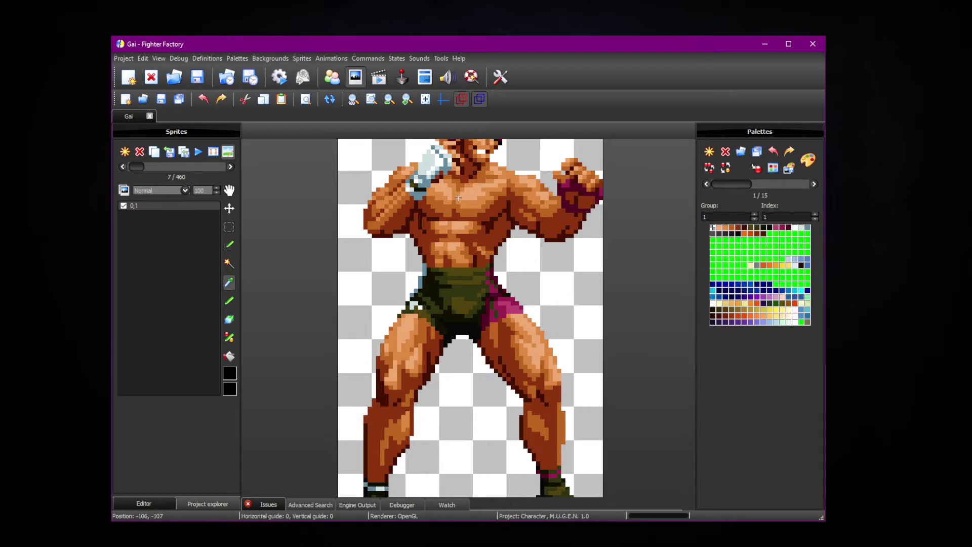
scroll(458, 197, "up", 2)
scroll(466, 218, "down", 2)
scroll(278, 288, "up", 3)
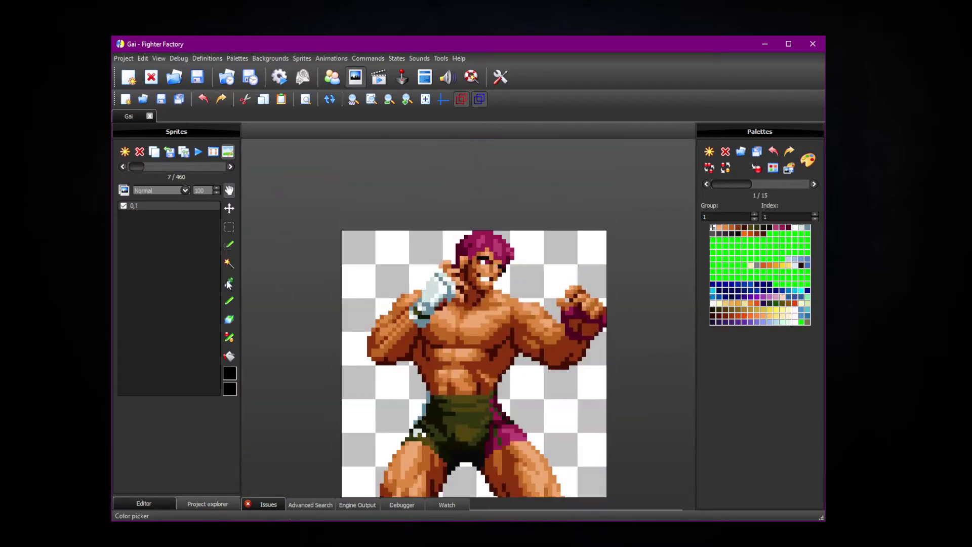
scroll(494, 197, "up", 2)
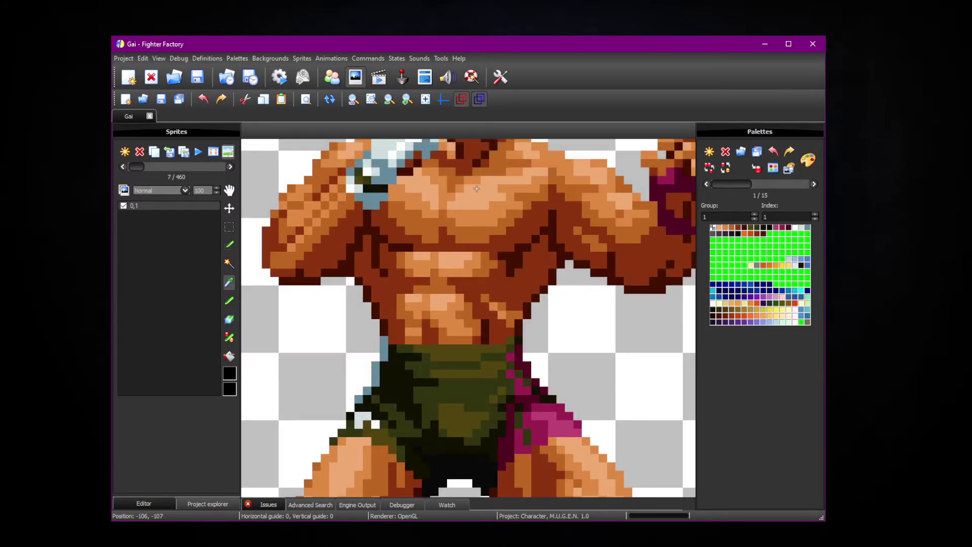
left_click(477, 197)
mouse_move(721, 231)
left_click(476, 231)
left_click(502, 239)
left_click(511, 255)
left_click(510, 256)
- Sample the olive and dark shades of the character's shorts with the Color picker to mark them in the palette
left_click(229, 190)
left_click_drag(259, 150, 266, 246)
mouse_move(290, 167)
left_mouse_down()
mouse_move(300, 193)
mouse_move(300, 175)
left_mouse_up()
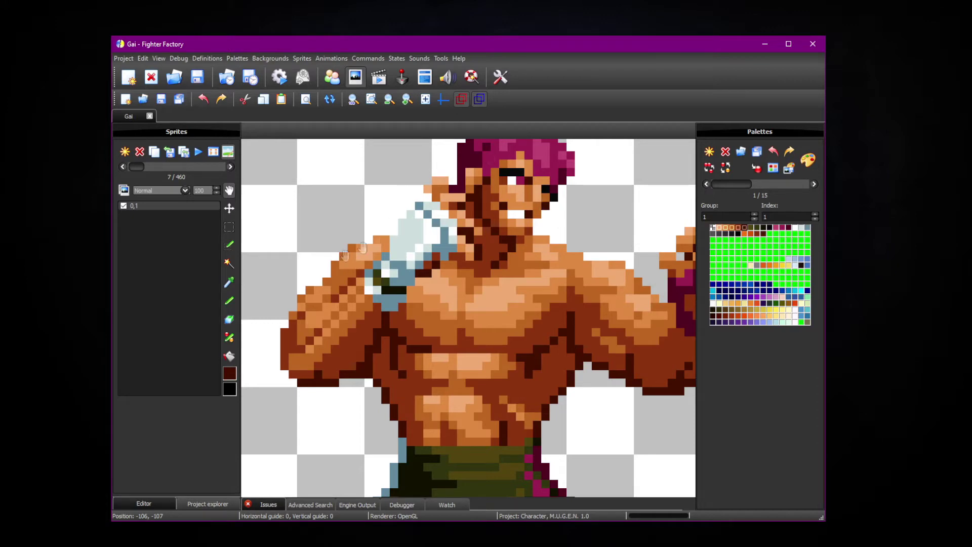
left_click(229, 282)
left_click(229, 190)
left_click_drag(310, 238, 310, 162)
left_click_drag(300, 324, 281, 270)
left_click(228, 282)
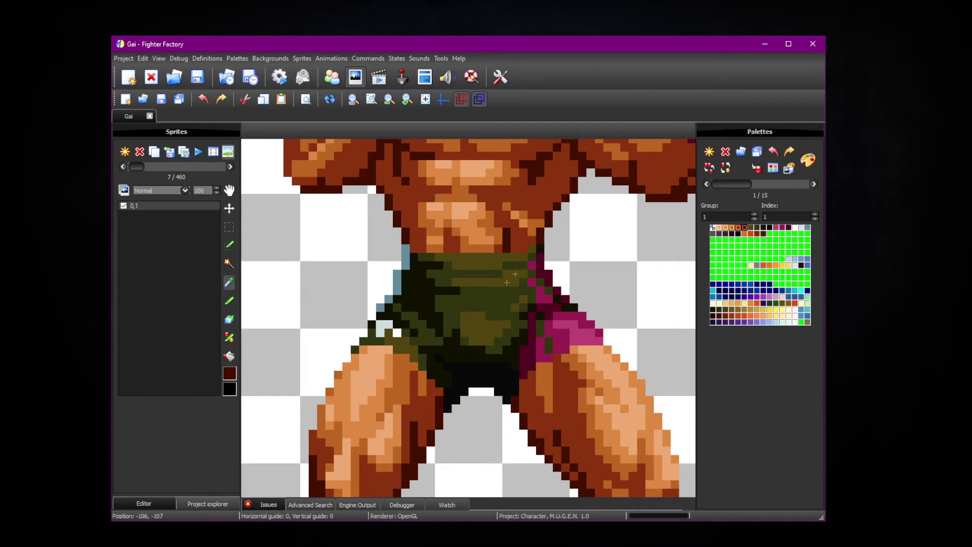
left_click(481, 265)
mouse_move(752, 230)
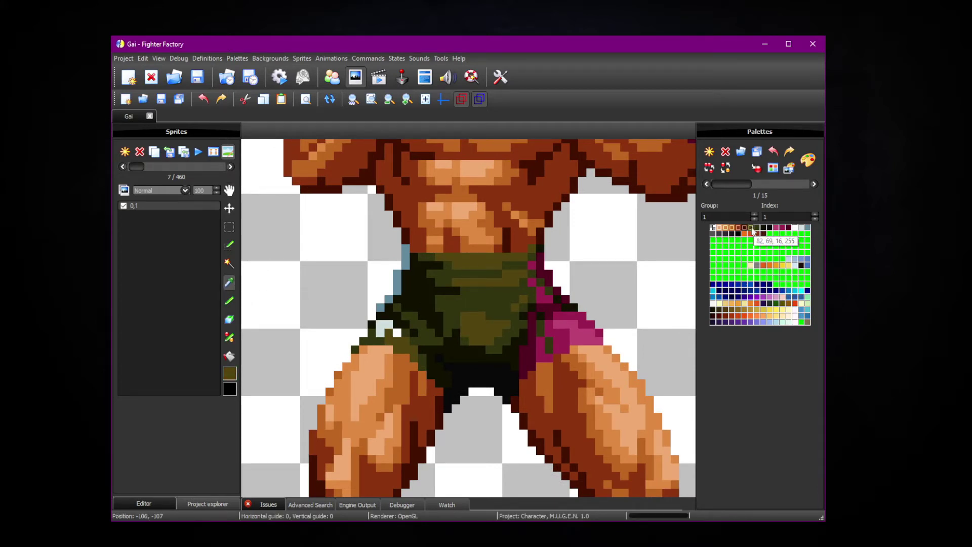
left_click(490, 274)
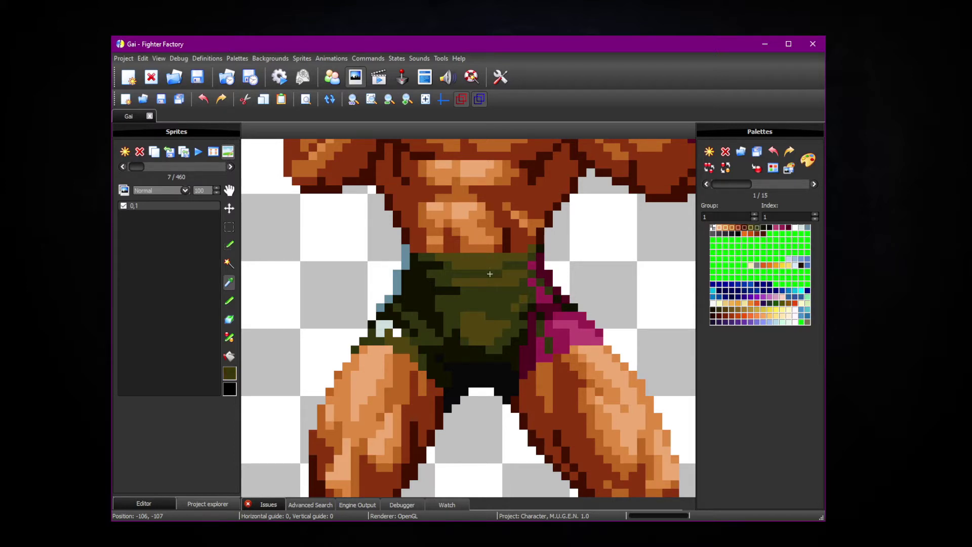
left_click(431, 282)
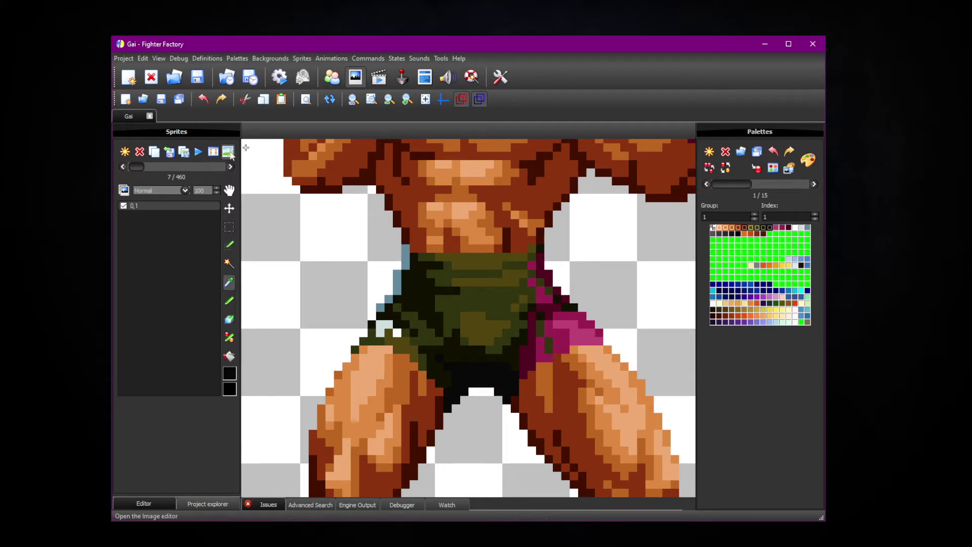
left_click(229, 337)
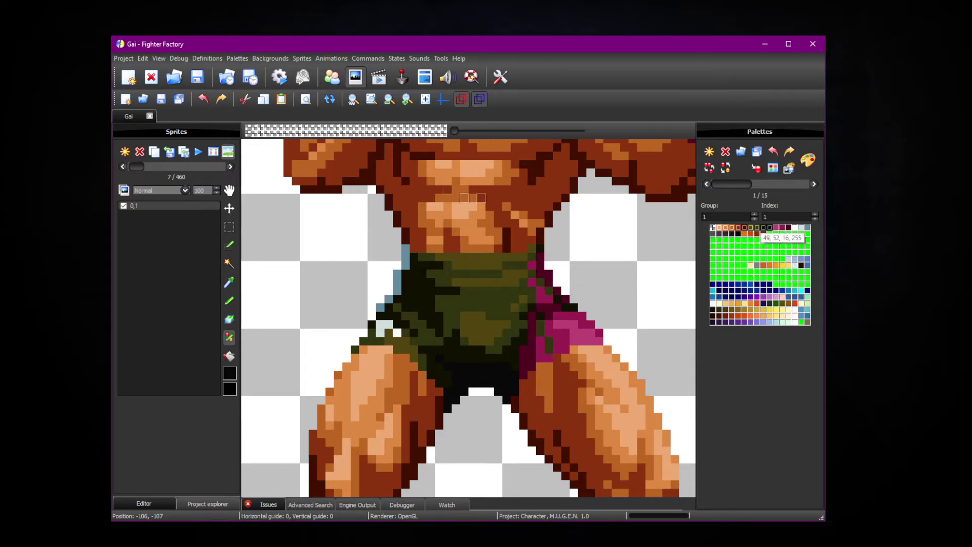
scroll(275, 269, "up", 2)
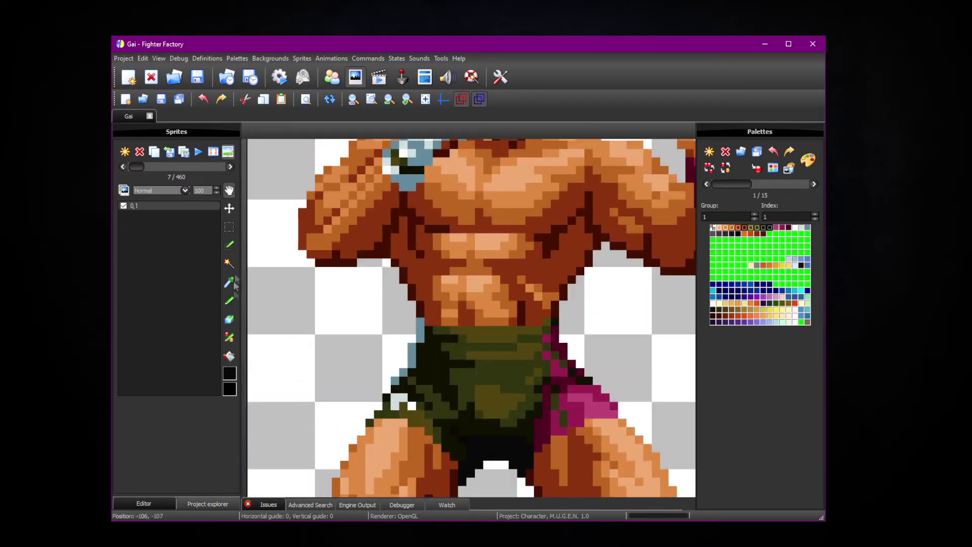
- Set up the Remap pen to map the four skin shades to the four olive and dark shades of the shorts
left_click(229, 338)
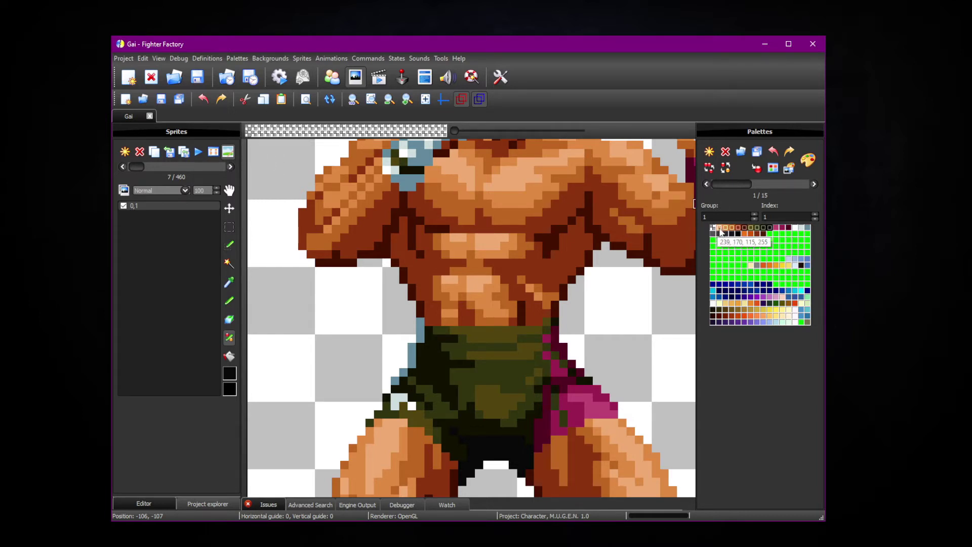
left_click(720, 229)
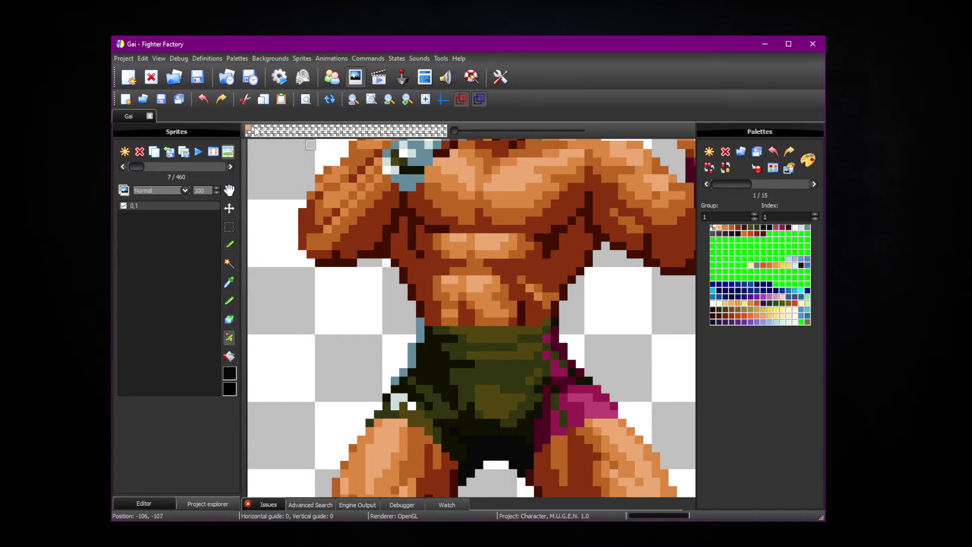
left_click(723, 229)
left_click(732, 228)
left_click(738, 227)
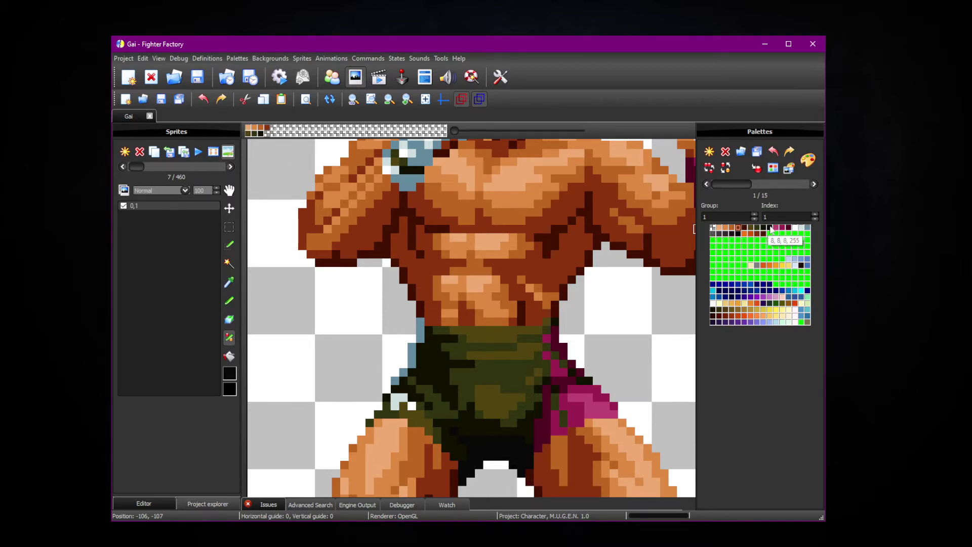
- Enlarge the Remap pen's brush until it covers the whole standing sprite
scroll(515, 320, "down", 2)
scroll(506, 329, "up", 2)
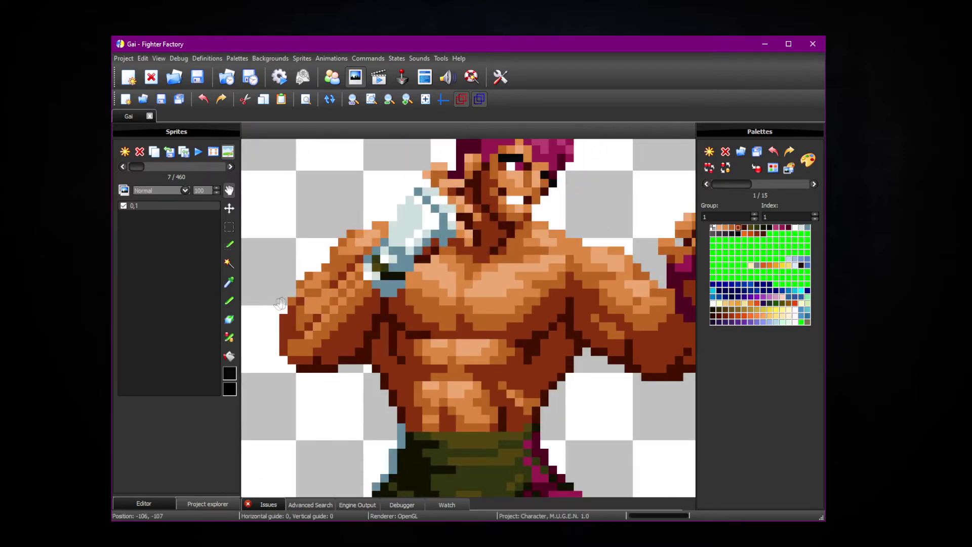
left_click(229, 338)
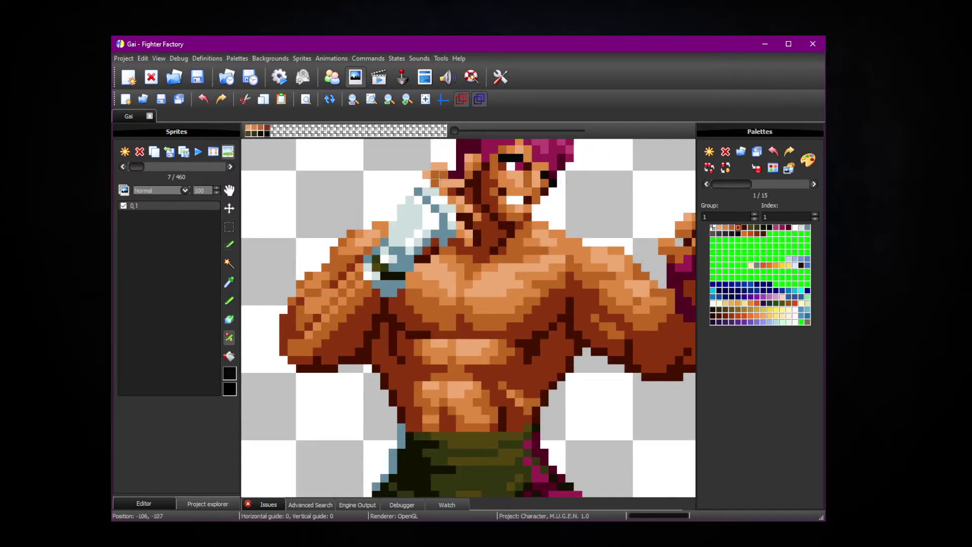
scroll(507, 202, "down", 3)
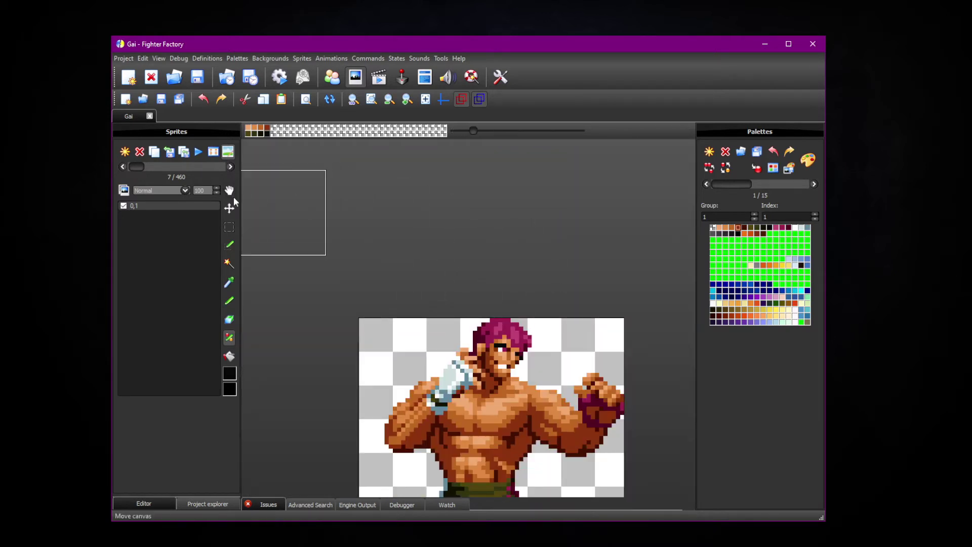
scroll(289, 213, "up", 3)
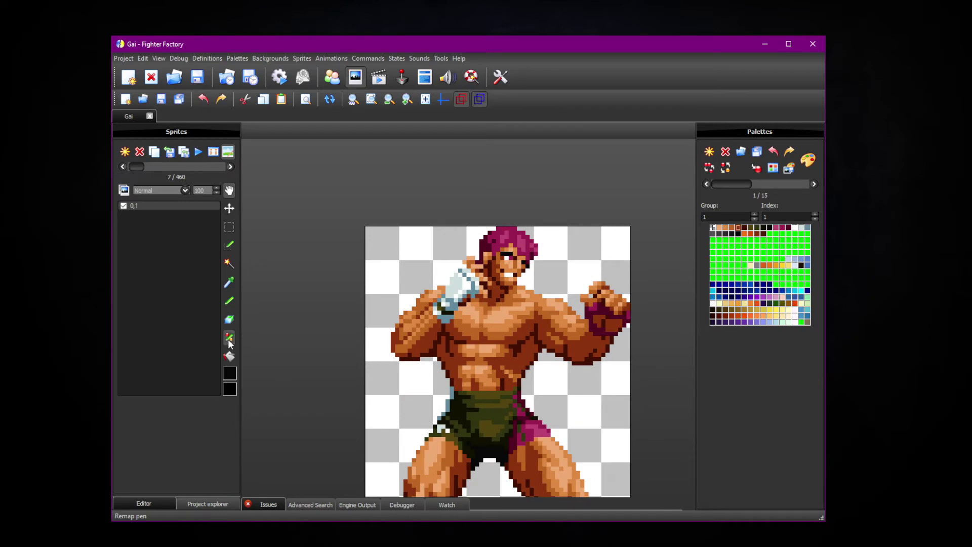
left_click(229, 339)
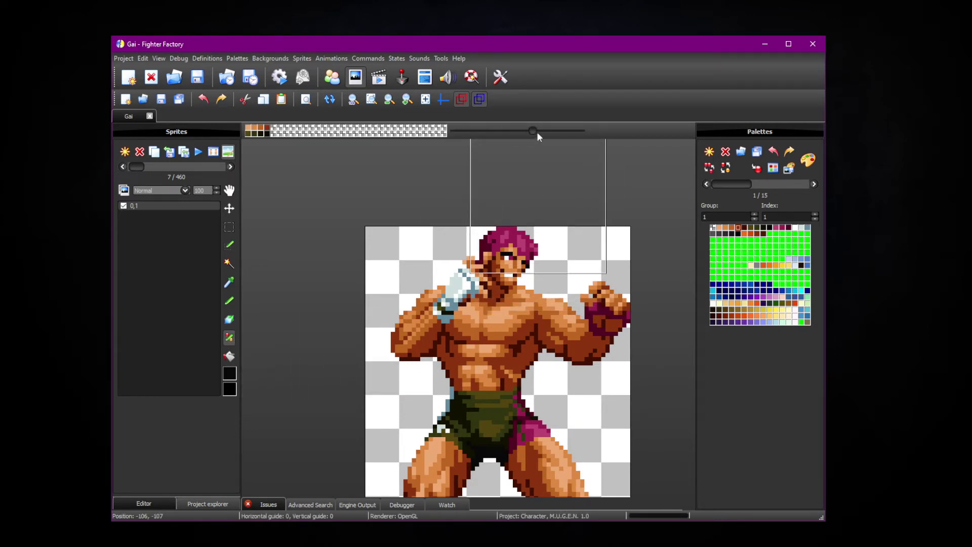
left_click_drag(559, 133, 557, 130)
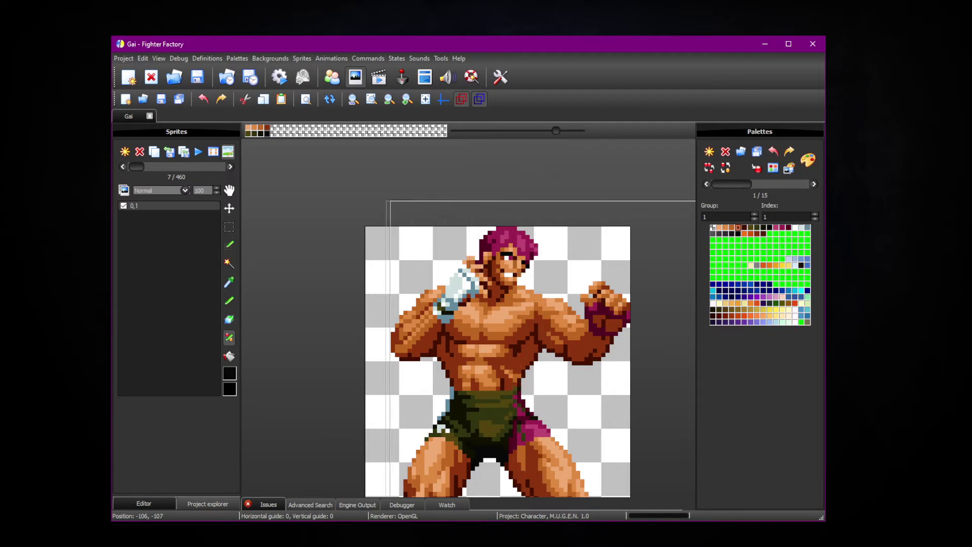
scroll(493, 434, "down", 2)
left_click(229, 190)
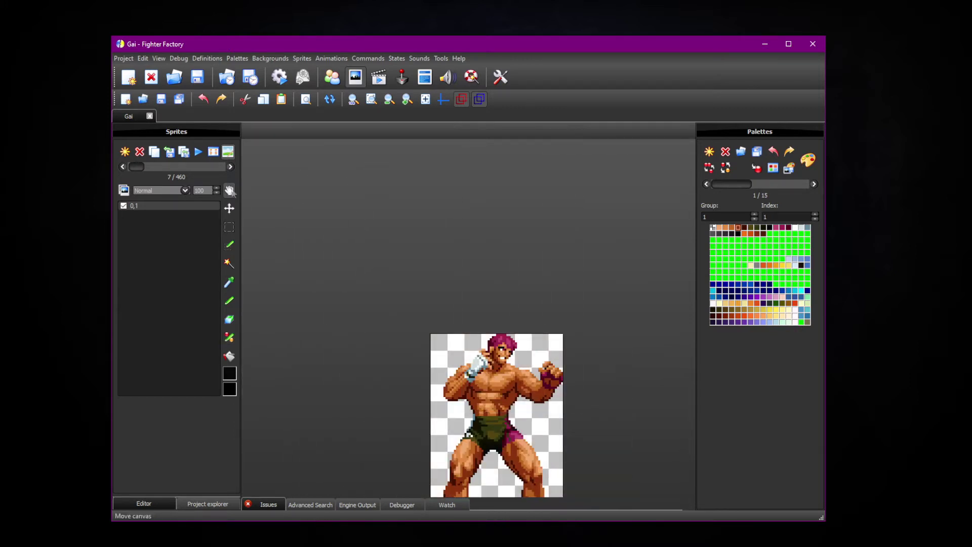
left_click_drag(304, 277, 308, 162)
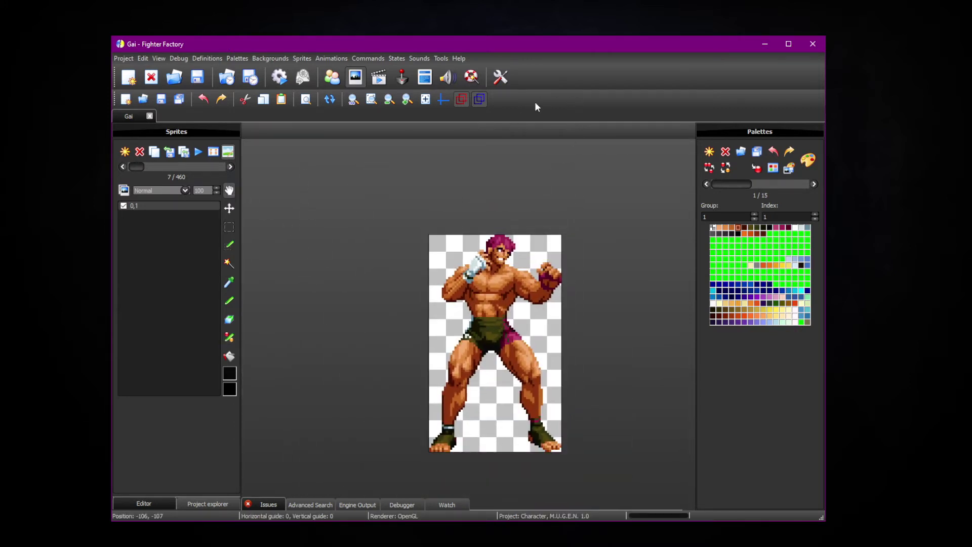
left_click(229, 319)
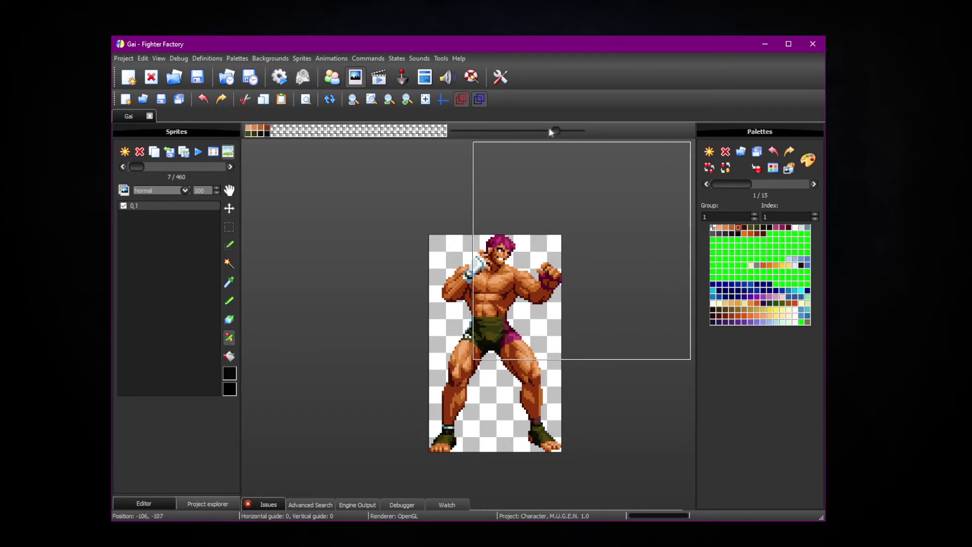
left_click_drag(556, 130, 569, 130)
- Try remapping the whole character in both directions between skin and shorts shades, undoing each result
left_click(500, 335)
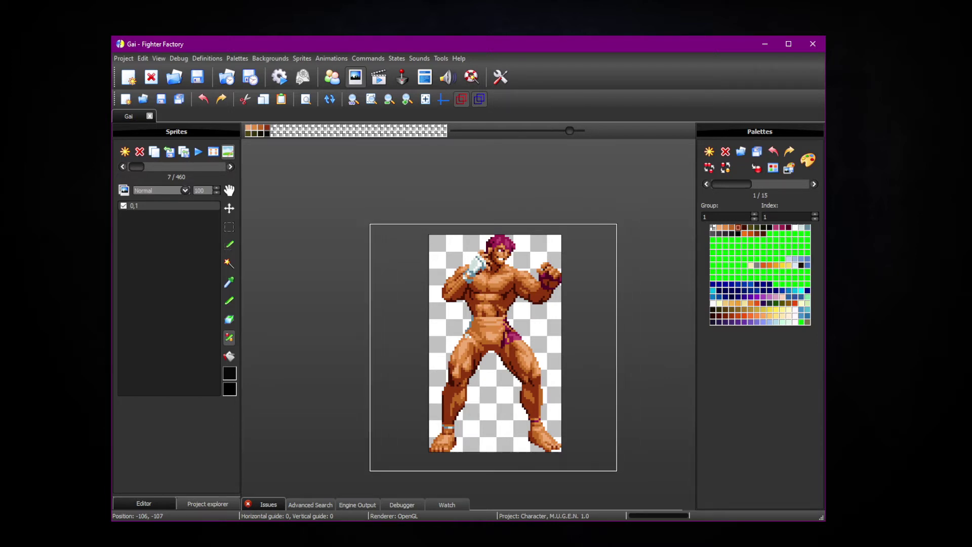
left_click(494, 347)
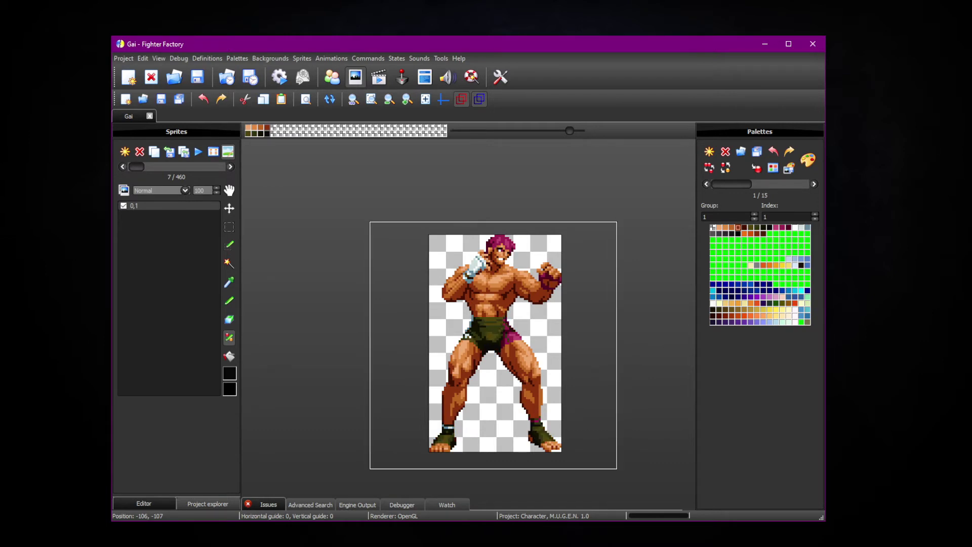
left_click(493, 345)
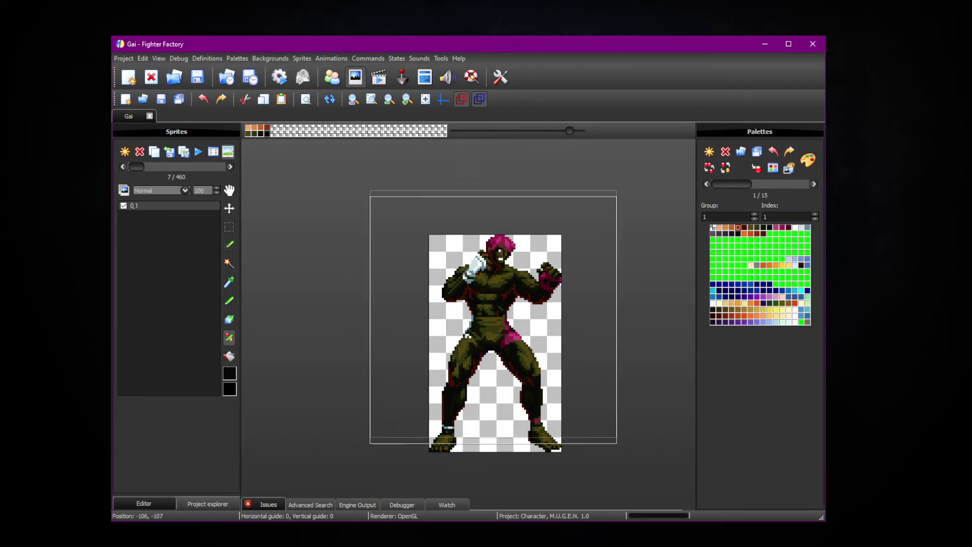
key("ctrl+z")
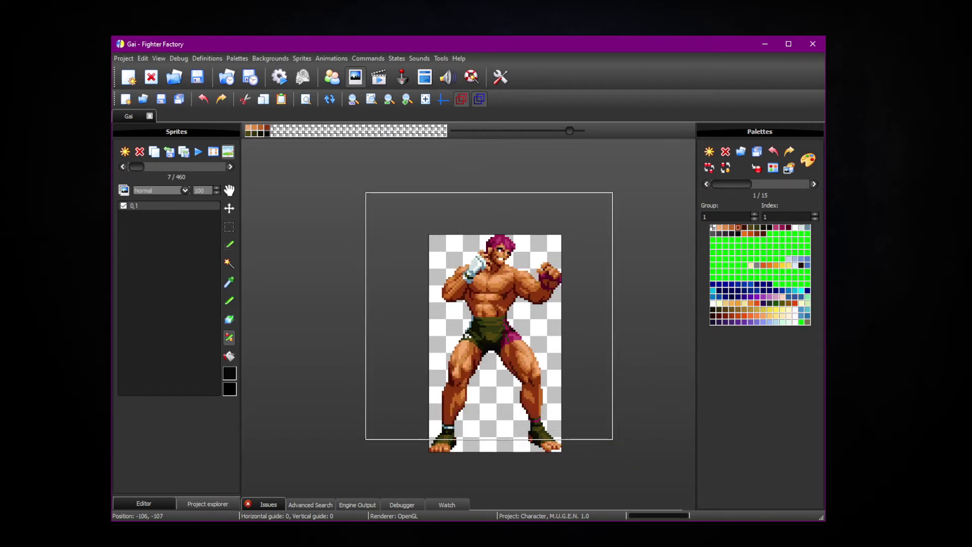
- Shrink the Remap pen's brush to a small size and remap the torso's skin shades to the olive shorts shades
left_click_drag(571, 131, 467, 130)
scroll(468, 318, "up", 3)
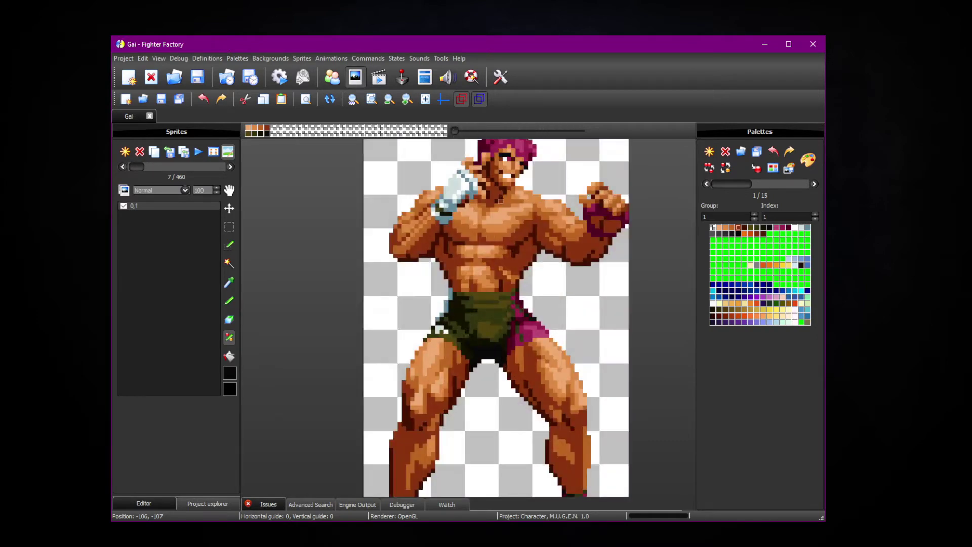
left_click_drag(278, 202, 279, 413)
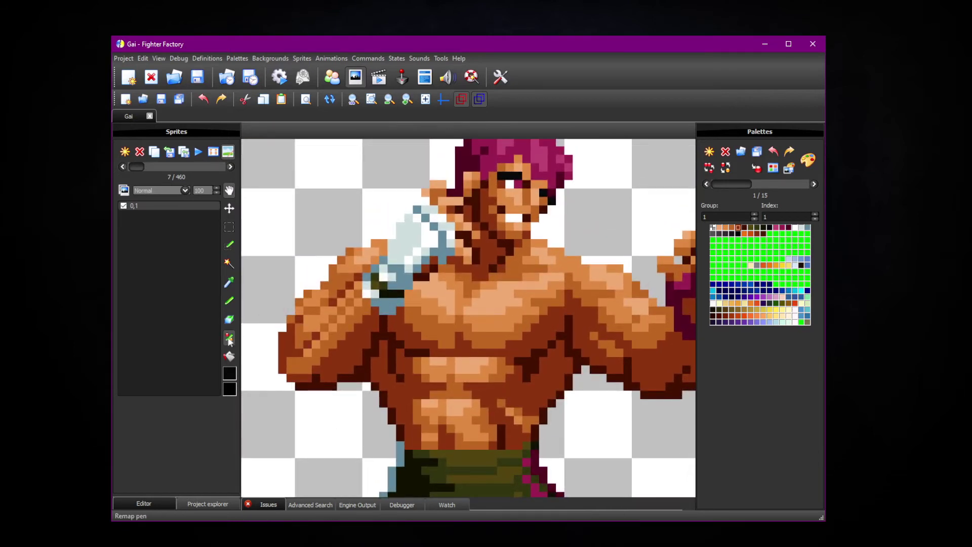
left_click_drag(455, 131, 461, 131)
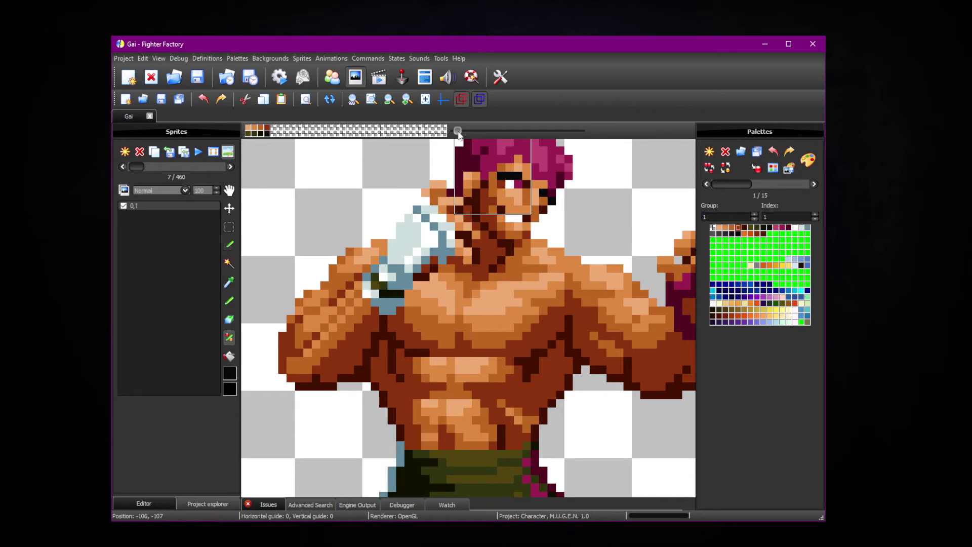
mouse_move(517, 247)
left_mouse_down()
mouse_move(568, 256)
mouse_move(556, 281)
mouse_move(564, 381)
mouse_move(564, 365)
mouse_move(565, 382)
mouse_move(539, 356)
mouse_move(548, 255)
mouse_move(481, 281)
mouse_move(455, 265)
mouse_move(430, 290)
mouse_move(420, 281)
mouse_move(412, 314)
mouse_move(396, 323)
mouse_move(387, 373)
mouse_move(379, 366)
mouse_move(379, 399)
mouse_move(387, 416)
mouse_move(379, 390)
mouse_move(404, 441)
mouse_move(438, 449)
mouse_move(540, 441)
mouse_move(548, 399)
mouse_move(501, 441)
mouse_move(530, 357)
mouse_move(514, 399)
mouse_move(530, 383)
mouse_move(522, 306)
mouse_move(540, 273)
mouse_move(531, 264)
mouse_move(503, 284)
mouse_move(454, 284)
mouse_move(412, 336)
mouse_move(387, 407)
mouse_move(481, 293)
mouse_move(522, 298)
mouse_move(537, 321)
mouse_move(456, 349)
mouse_move(512, 354)
mouse_move(514, 395)
mouse_move(443, 426)
mouse_move(419, 402)
mouse_move(440, 377)
mouse_move(412, 353)
mouse_move(457, 377)
mouse_move(454, 432)
mouse_move(501, 357)
mouse_move(532, 382)
mouse_move(549, 343)
mouse_move(529, 373)
mouse_move(531, 348)
mouse_move(556, 357)
mouse_move(447, 400)
mouse_move(539, 374)
left_mouse_up()
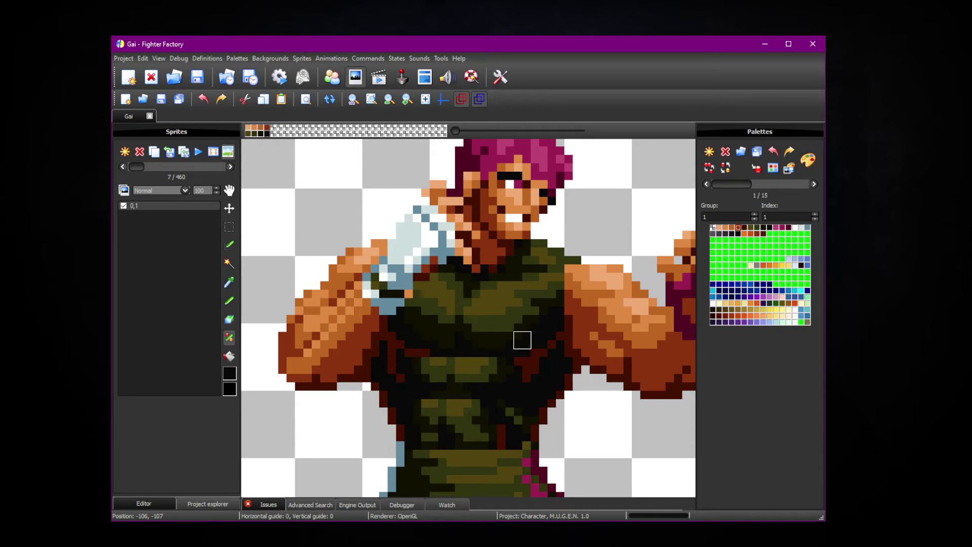
- Examine the olive shirt painted on the torso against the rest of the sprite
scroll(521, 341, "down", 3)
left_click(229, 190)
scroll(312, 235, "down", 5)
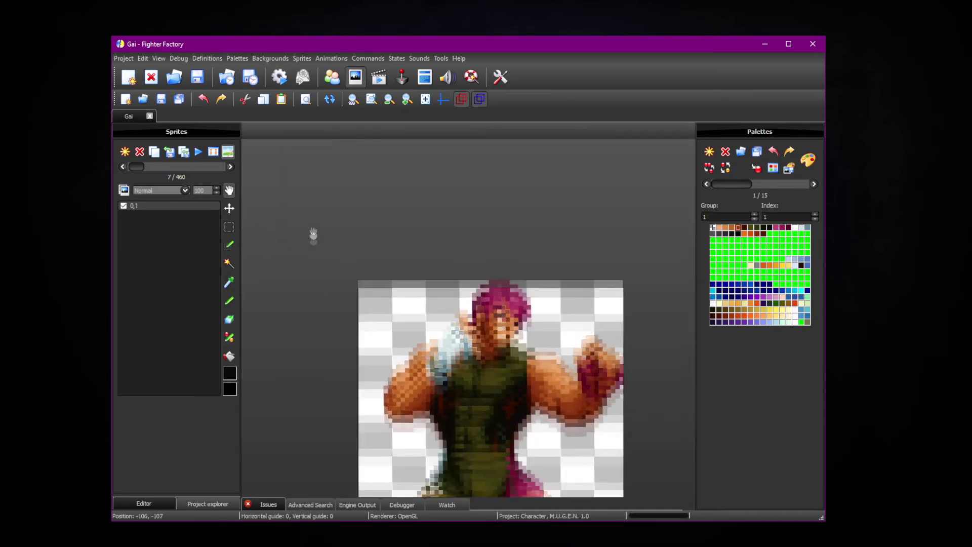
scroll(291, 245, "down", 1)
scroll(286, 276, "up", 1)
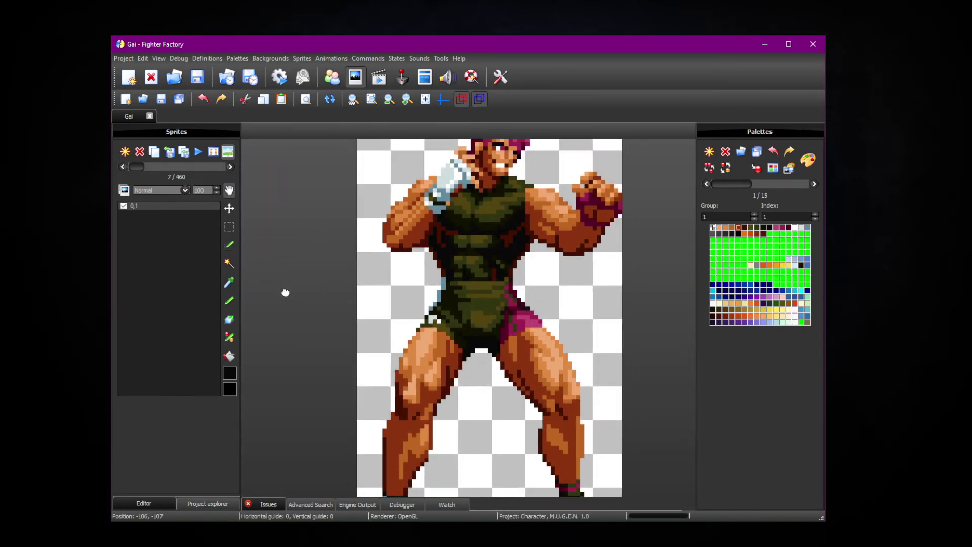
scroll(284, 290, "down", 1)
scroll(299, 288, "down", 1)
scroll(290, 297, "up", 2)
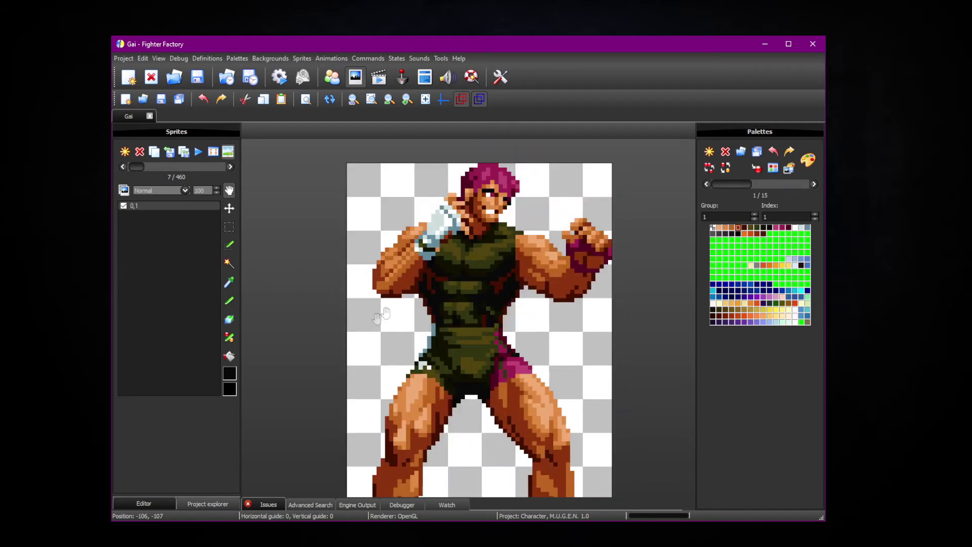
- Clear the skin-to-olive pairs from the Remap pen by filling their slots with the palette's transparent colour
left_click_drag(283, 349, 285, 296)
scroll(287, 310, "down", 2)
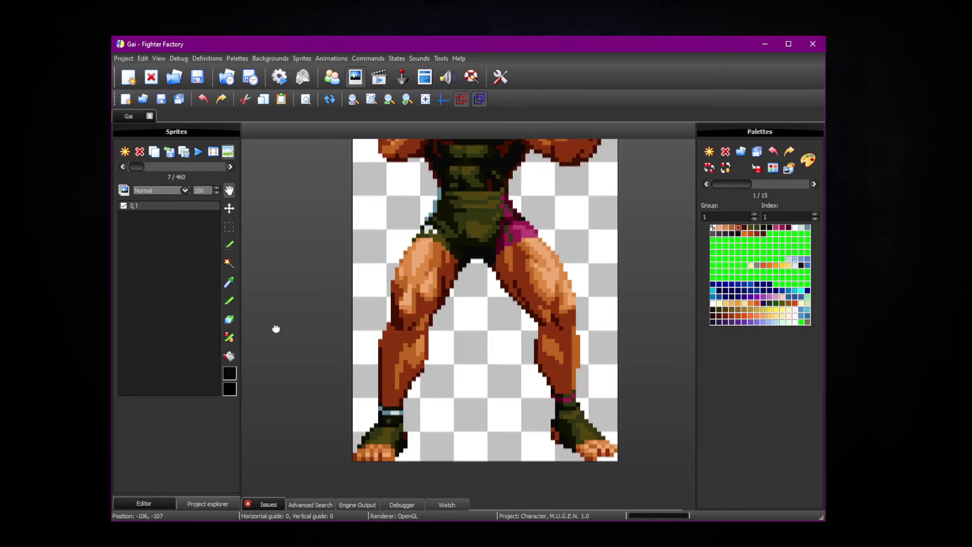
scroll(257, 269, "up", 2)
scroll(298, 223, "down", 2)
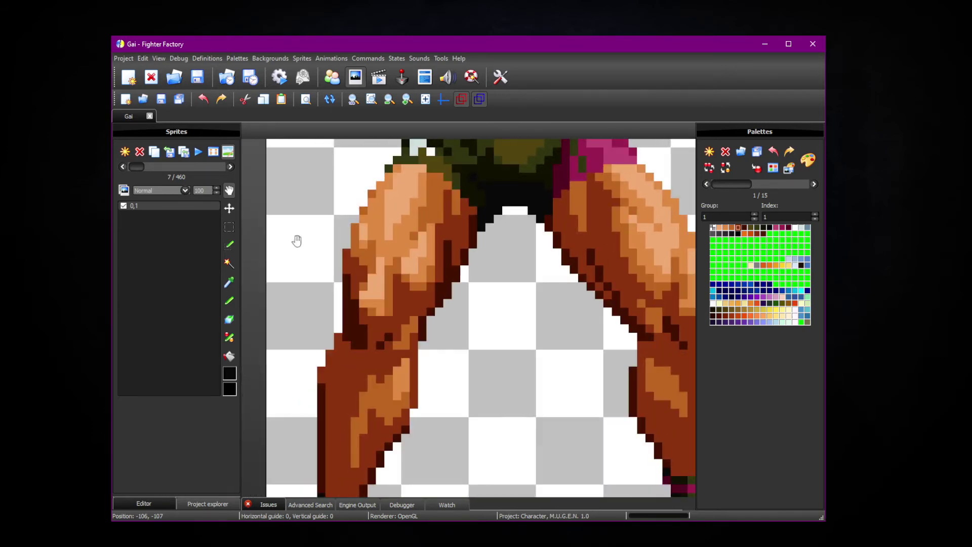
left_click(233, 355)
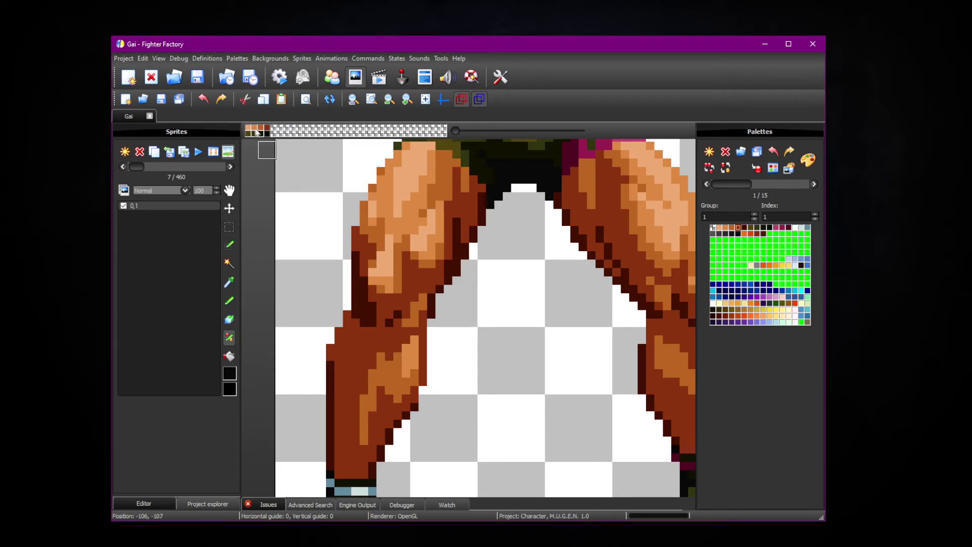
left_click(714, 229)
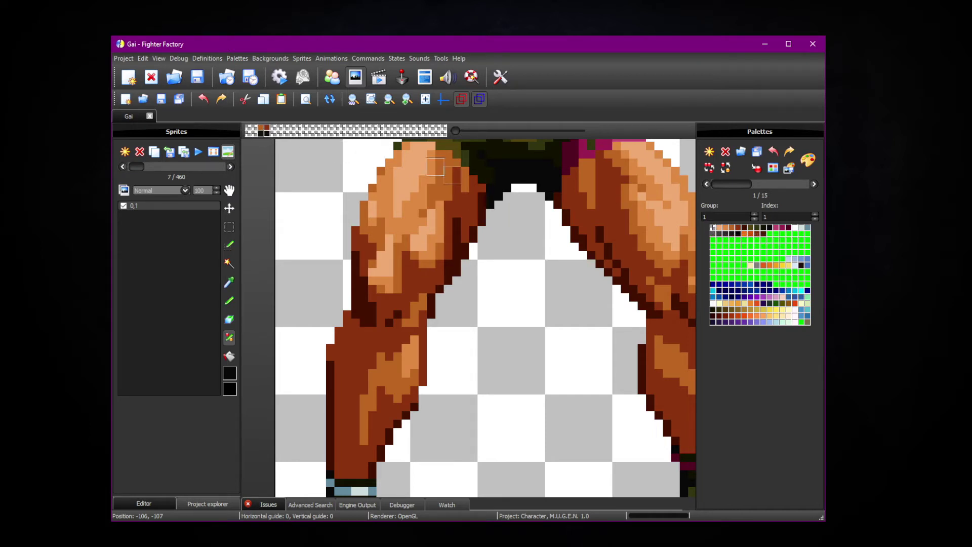
left_click(714, 229)
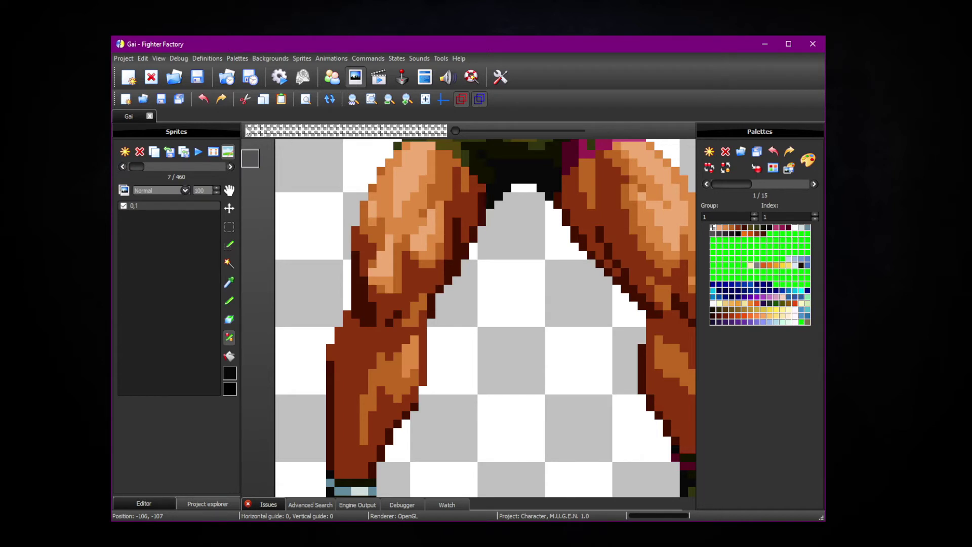
- Load the five skin shades, from lightest to darkest brown, as the Remap pen's source colours
left_click(230, 283)
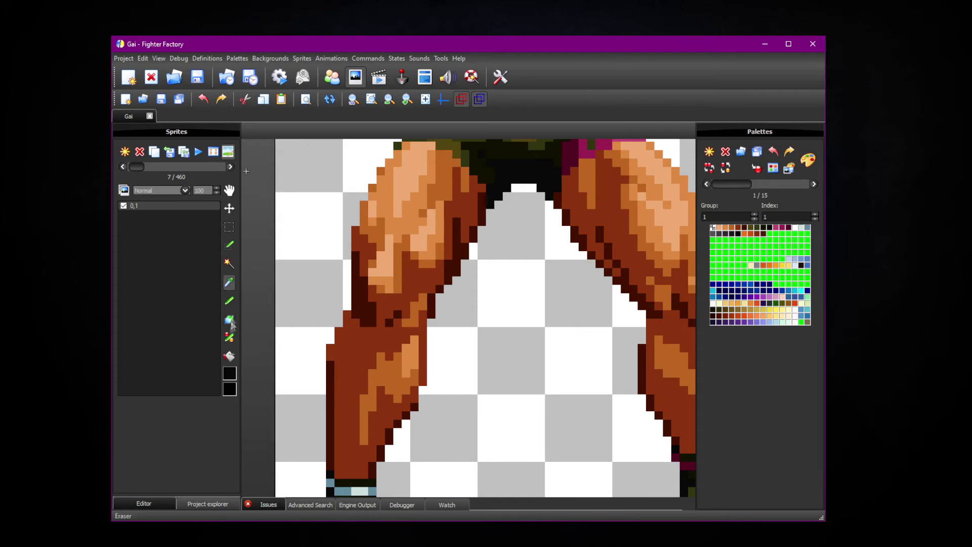
left_click(230, 338)
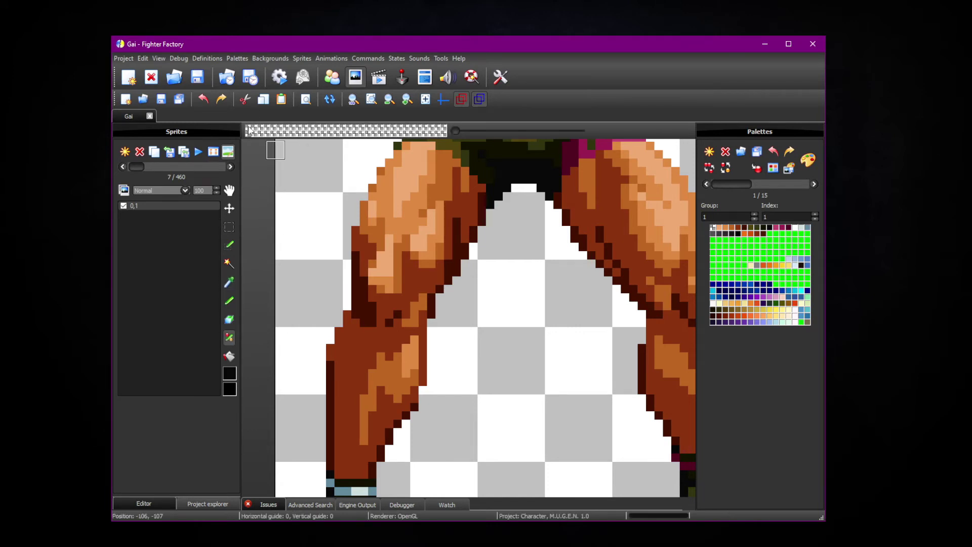
left_click(719, 227)
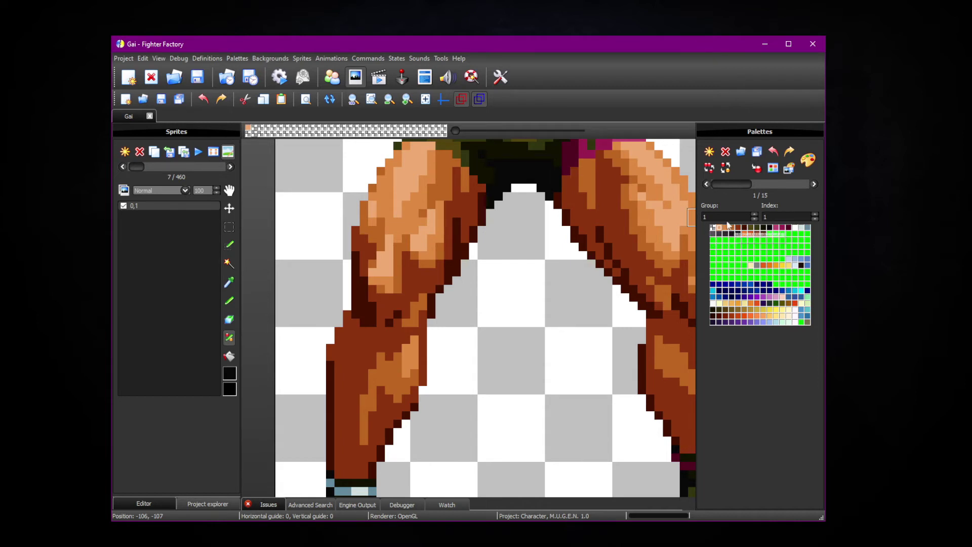
left_click(726, 228)
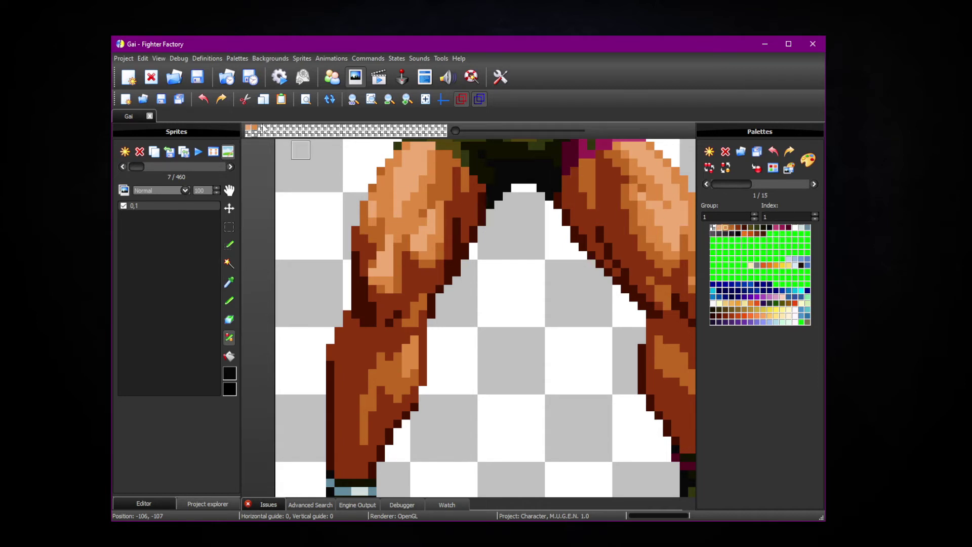
left_click(732, 227)
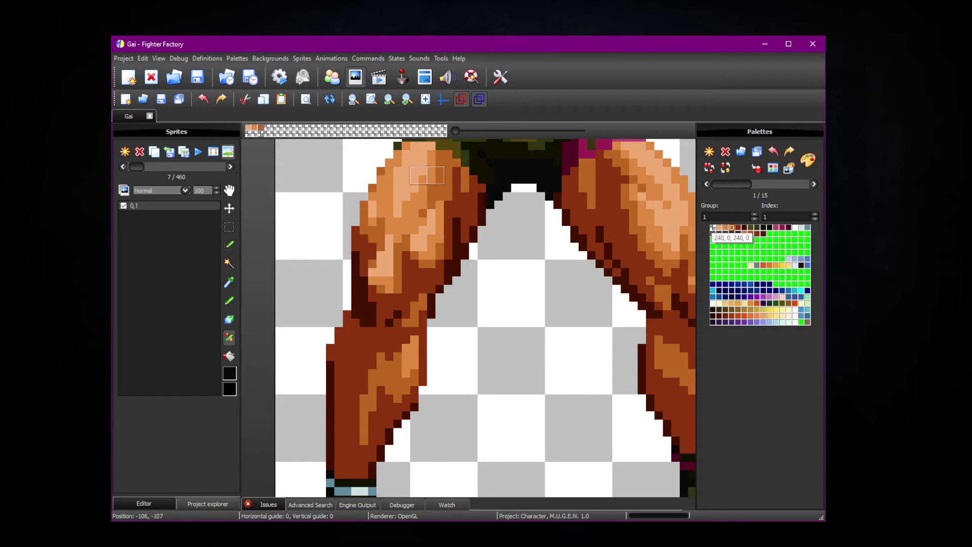
left_click(738, 228)
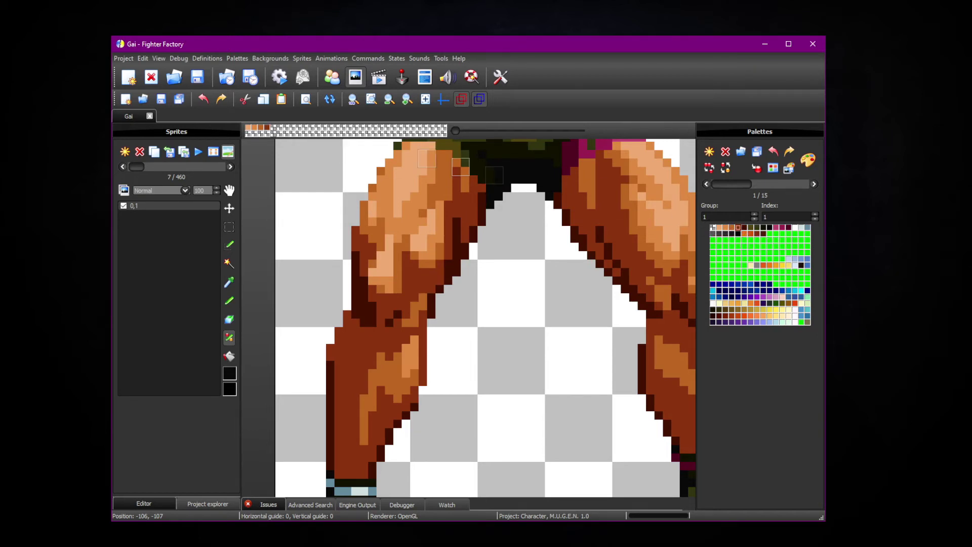
left_click(744, 227)
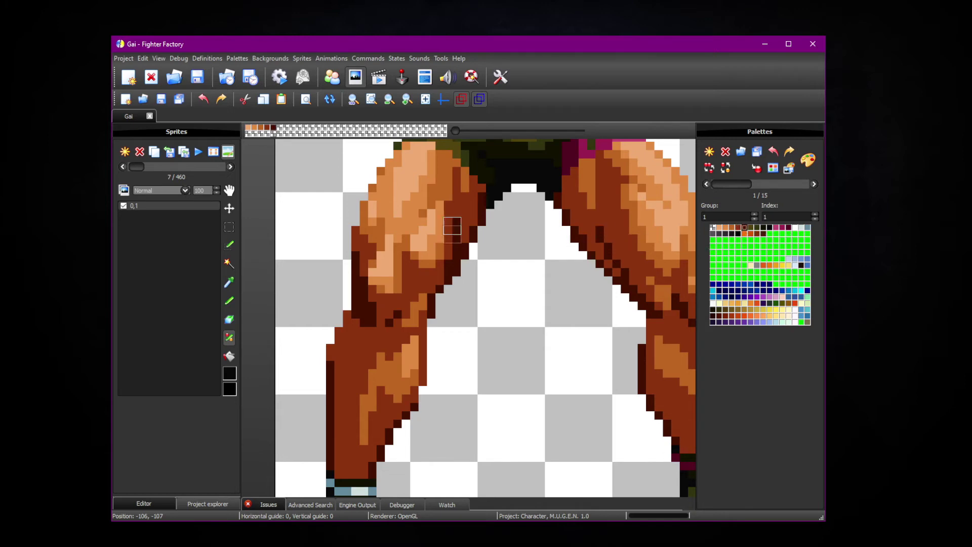
- Recolour the first two swatches of an unused green palette row as bright reds, starting with #ff0000
scroll(544, 219, "down", 1)
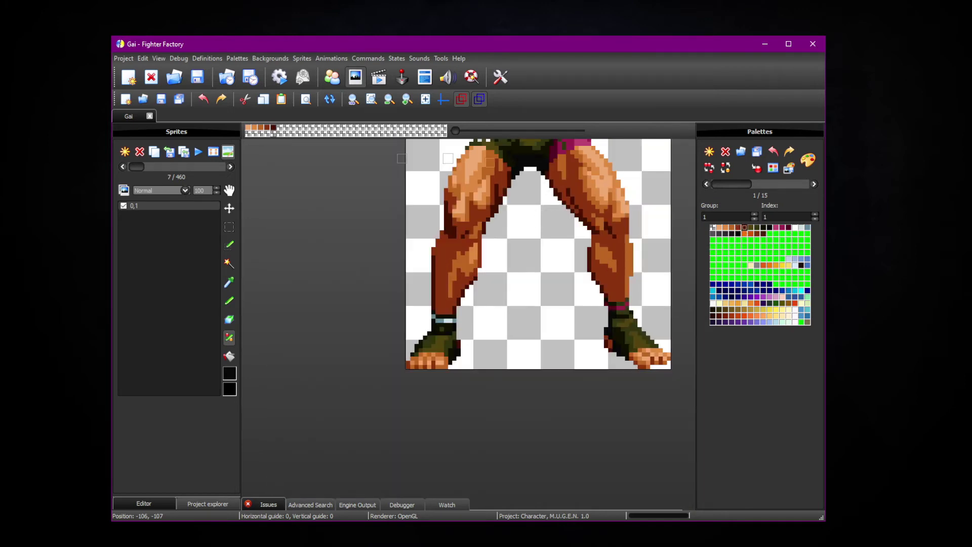
left_click_drag(296, 196, 315, 185)
scroll(306, 261, "up", 1)
scroll(280, 245, "up", 1)
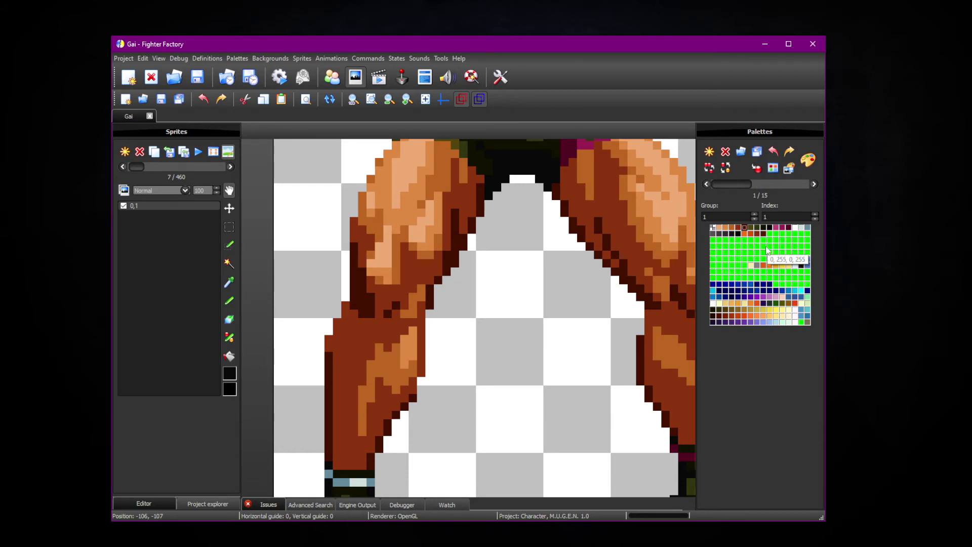
double_click(715, 250)
left_click_drag(575, 197, 585, 198)
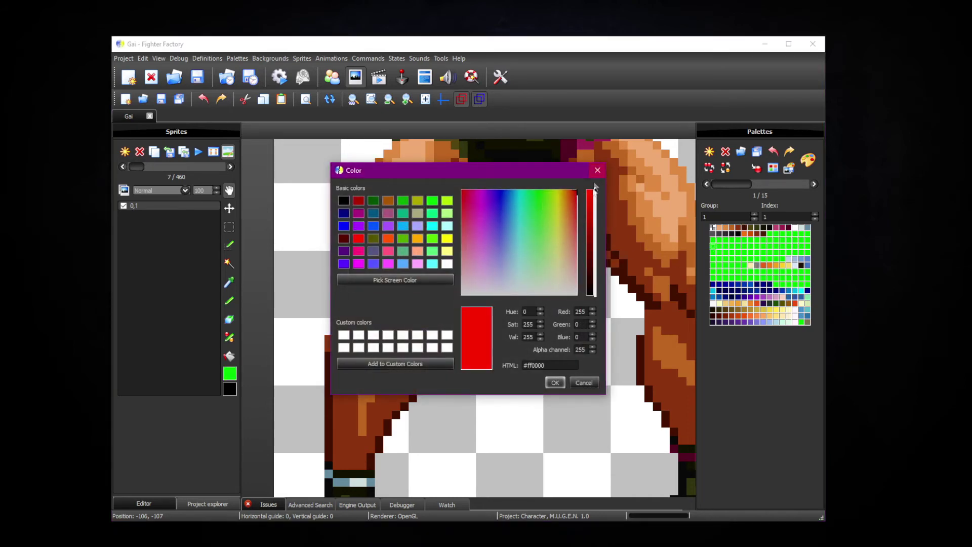
left_click(555, 383)
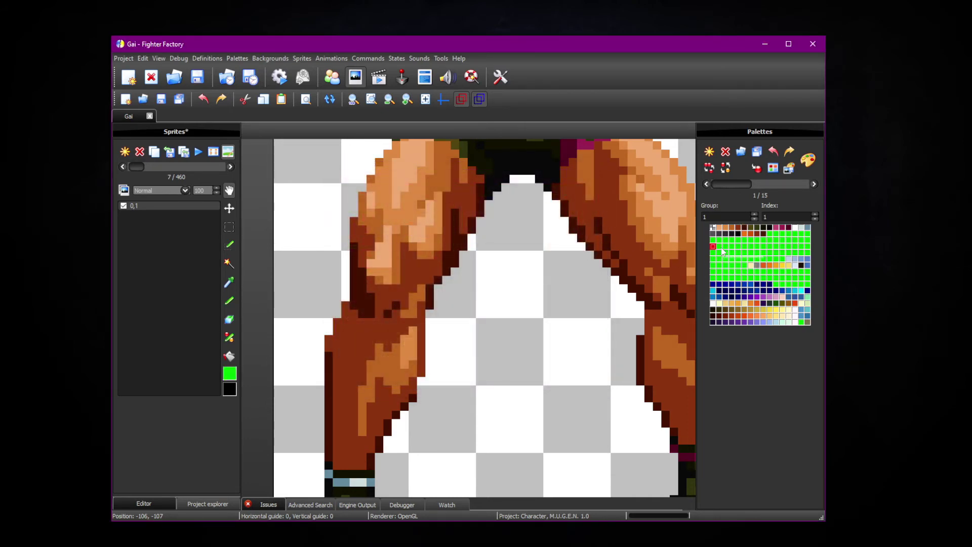
double_click(719, 252)
left_click_drag(571, 213, 590, 189)
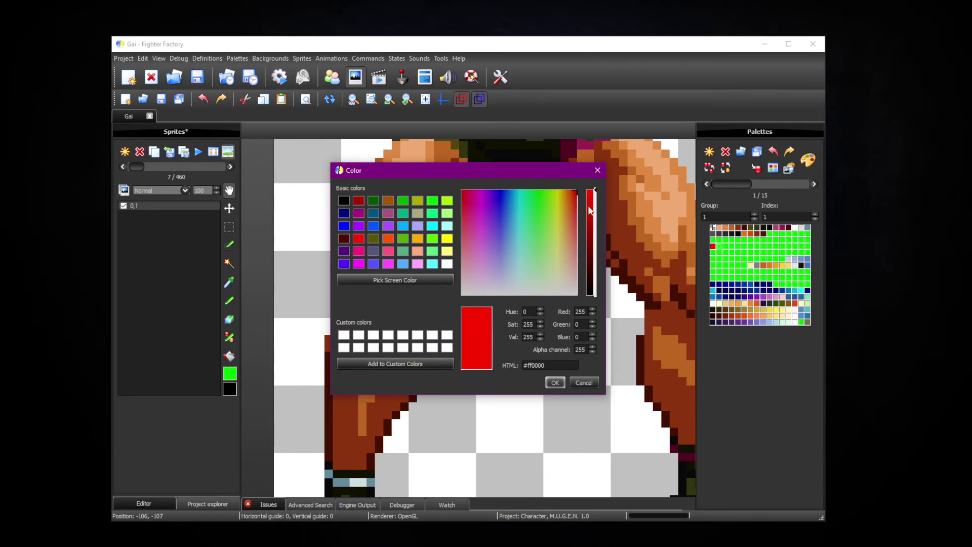
left_click(555, 384)
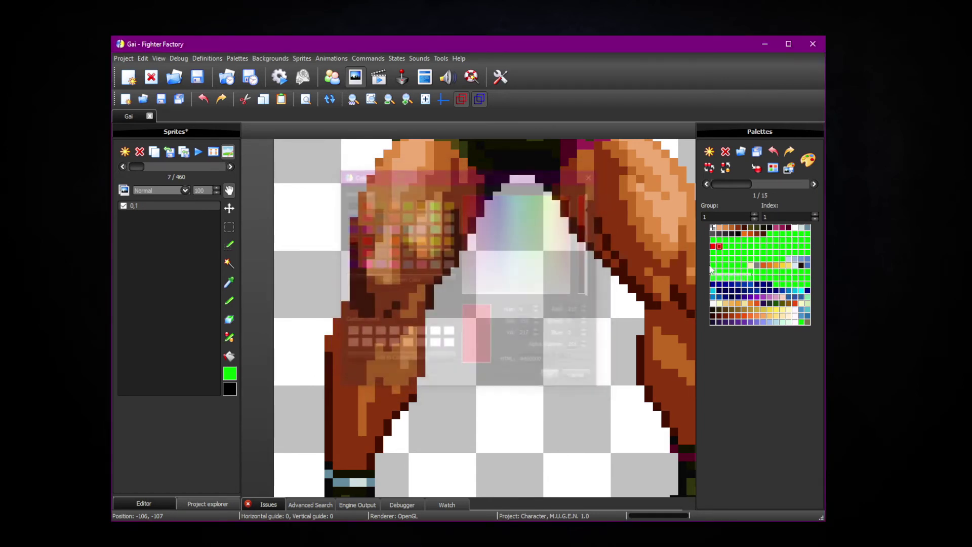
- Recolour the next three green swatches in that palette row as progressively darker reds: #a50000, #7a0000 and #3f0000
double_click(725, 246)
left_click_drag(562, 222, 598, 185)
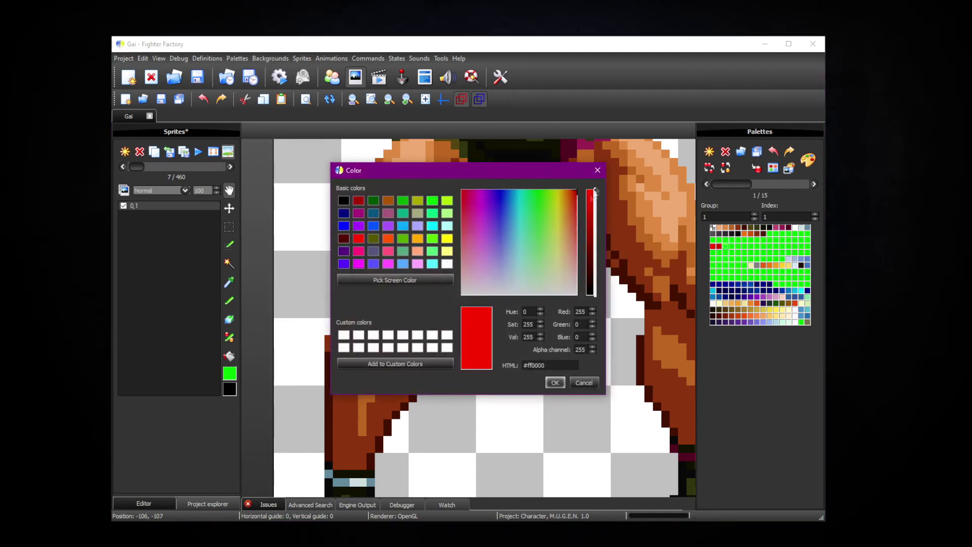
left_click(589, 227)
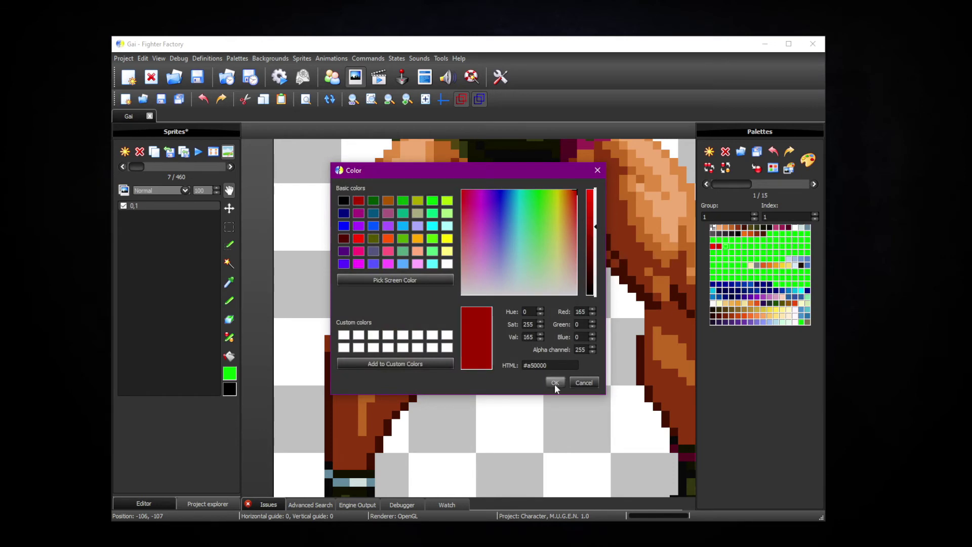
left_click(555, 384)
double_click(732, 246)
left_click_drag(562, 241, 615, 160)
left_click(591, 254)
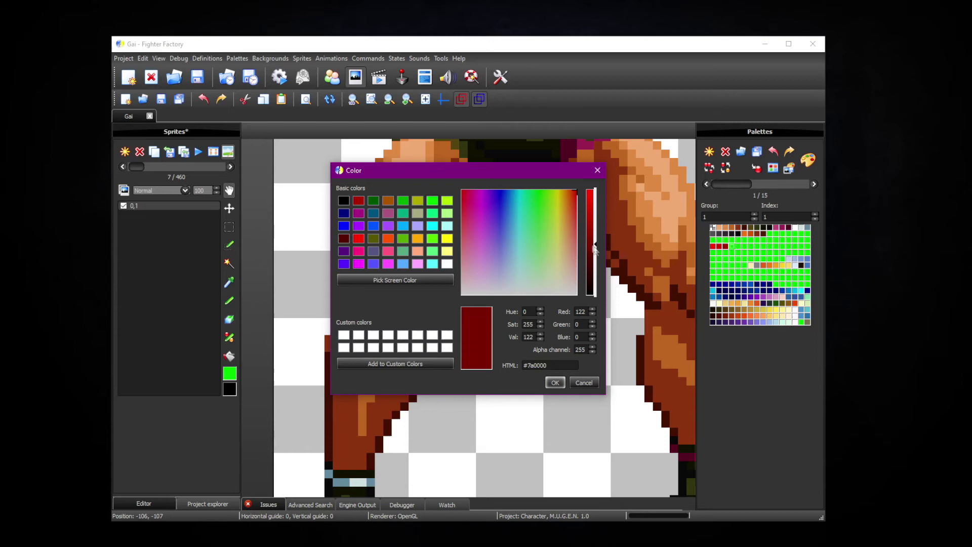
left_click(555, 382)
double_click(738, 250)
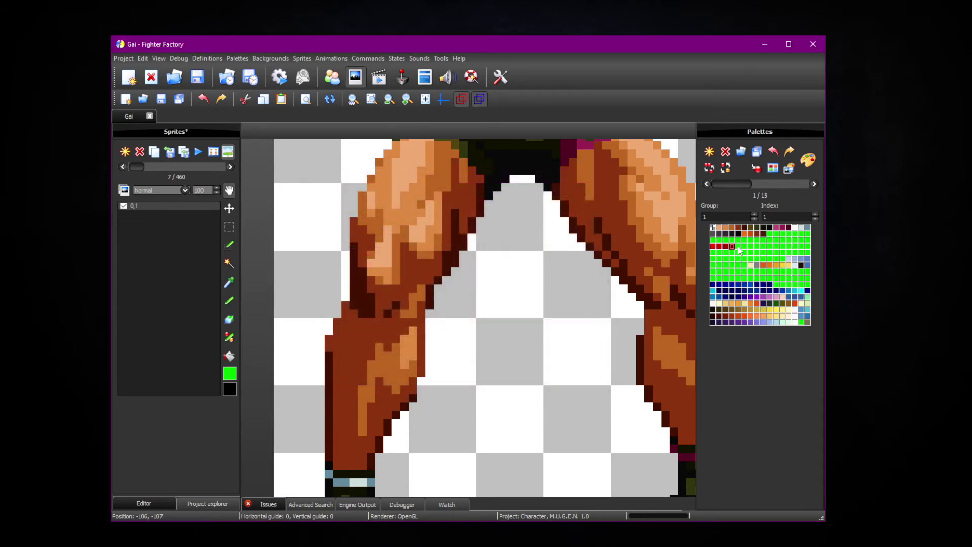
left_click(589, 268)
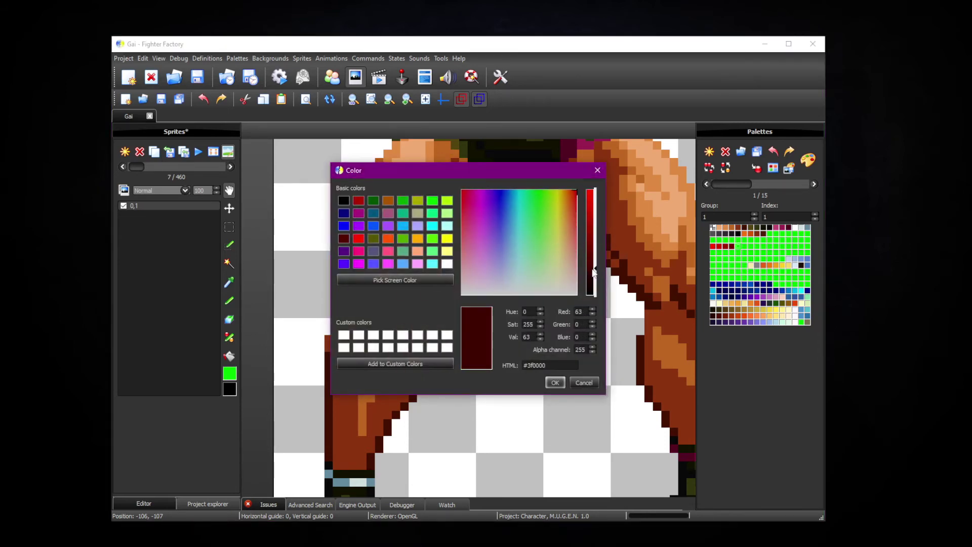
left_click(555, 382)
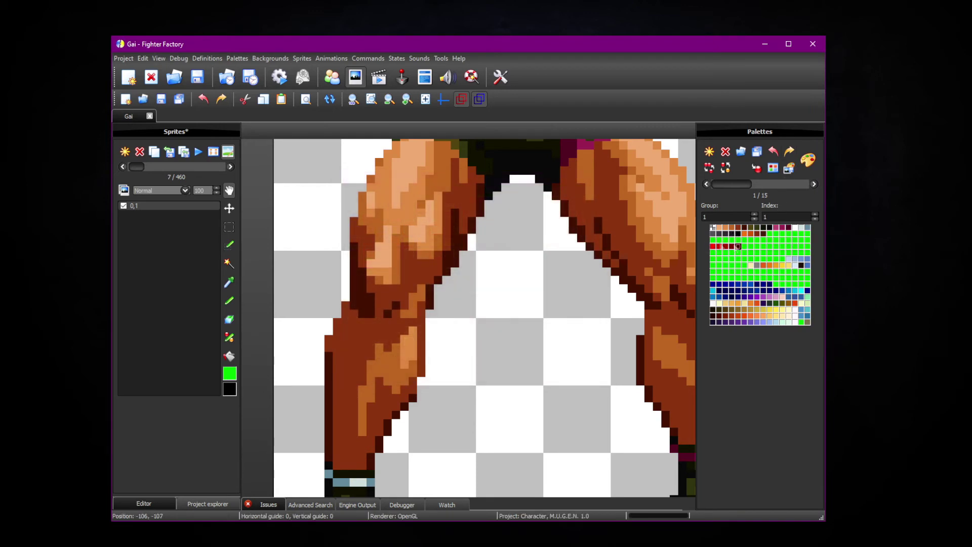
- Load the five new reds, from lightest to darkest, as the Remap pen's target colours beneath the five skin shades
left_click(229, 338)
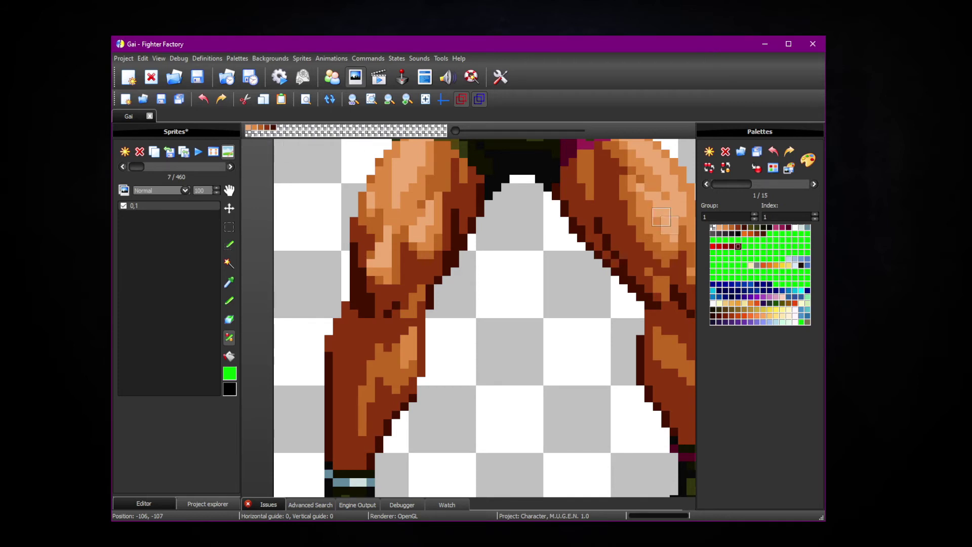
left_click(715, 249)
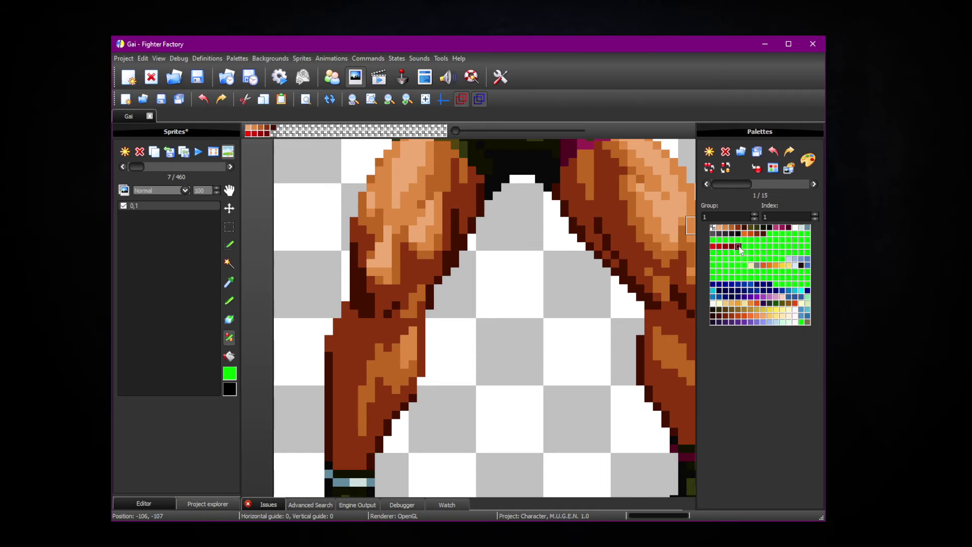
- Enlarge the Remap pen's brush and try remapping the skin of both legs to the red shades
scroll(577, 276, "down", 5)
left_click(229, 190)
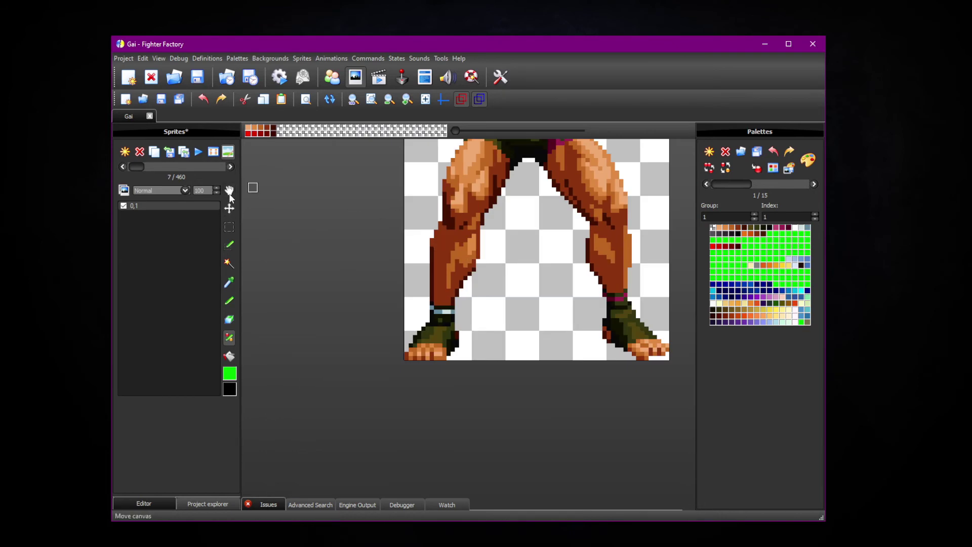
scroll(309, 245, "up", 2)
scroll(296, 278, "down", 2)
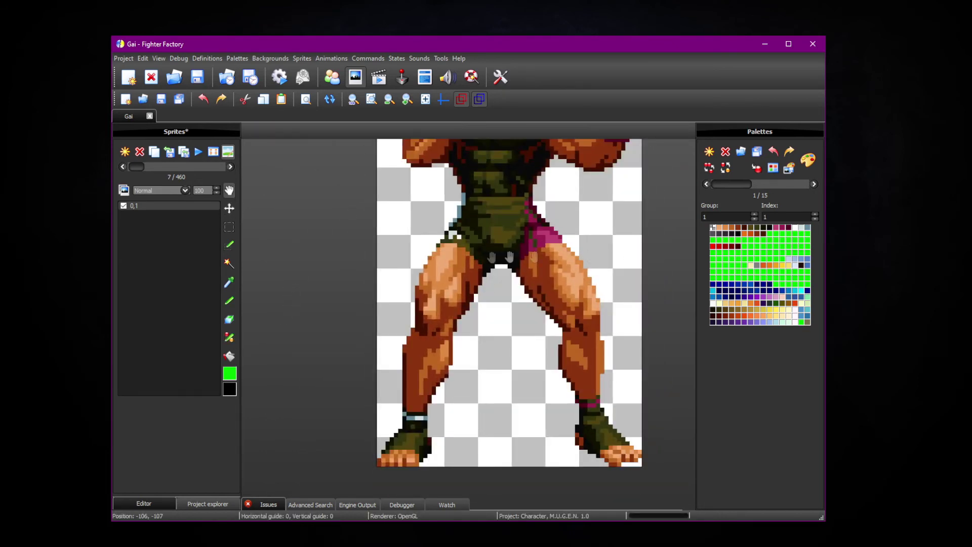
left_click(229, 337)
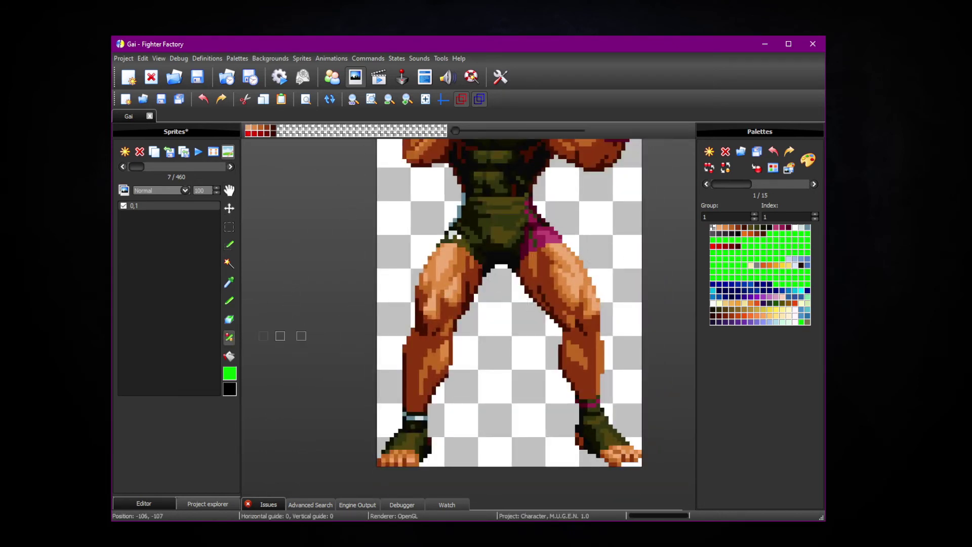
left_click_drag(470, 133, 472, 134)
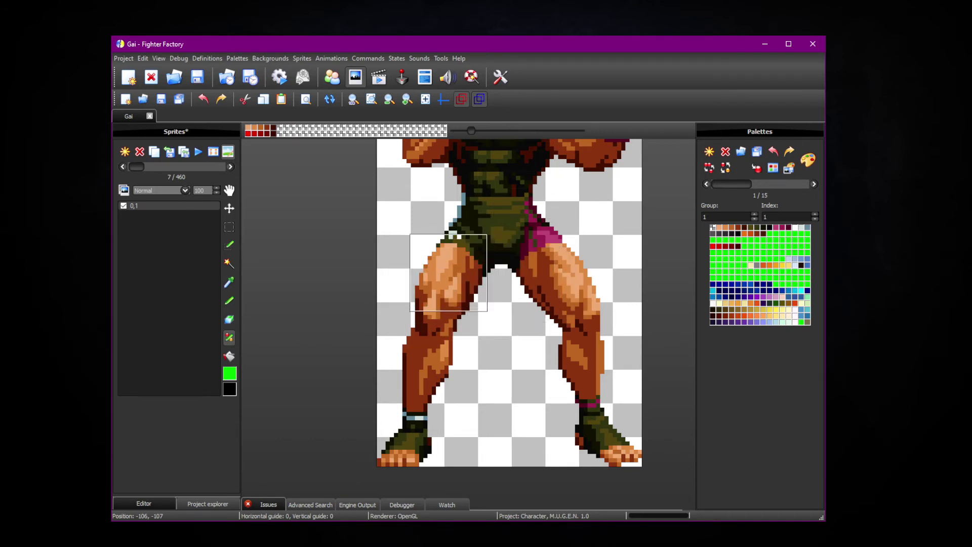
left_click(453, 273)
mouse_move(453, 273)
left_mouse_down()
mouse_move(436, 291)
mouse_move(425, 381)
left_mouse_up()
left_click_drag(545, 268, 576, 369)
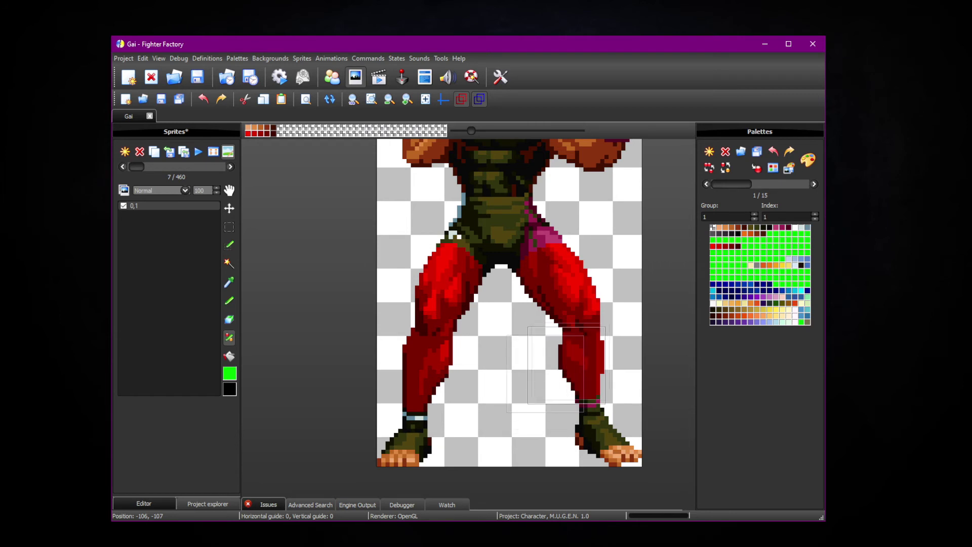
key("ctrl+z")
key("ctrl+z")
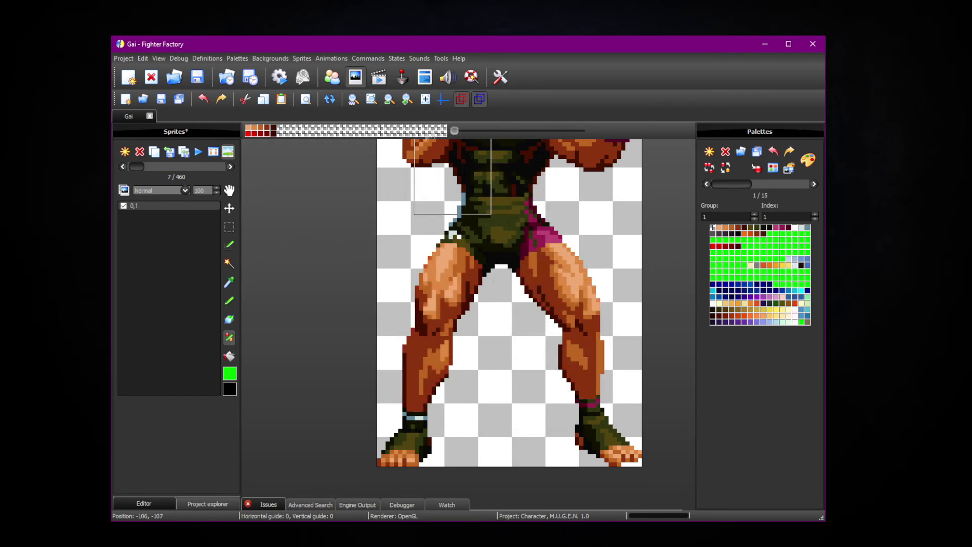
- Try remapping a narrow diagonal band to red across the upper arm on the purple-wristband side, using a small Remap brush
left_click(229, 190)
left_click_drag(303, 198, 286, 324)
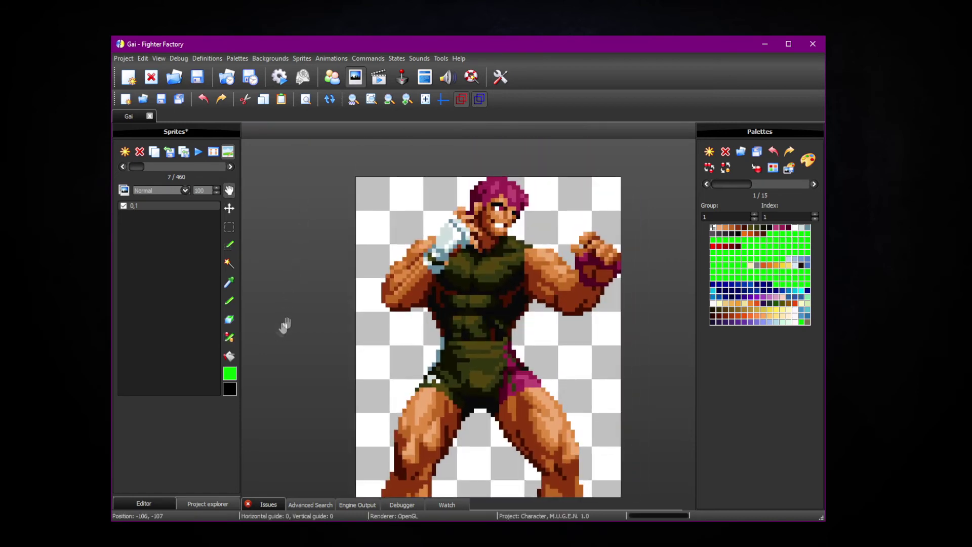
scroll(285, 325, "up", 3)
left_click_drag(276, 278, 314, 341)
scroll(283, 352, "up", 3)
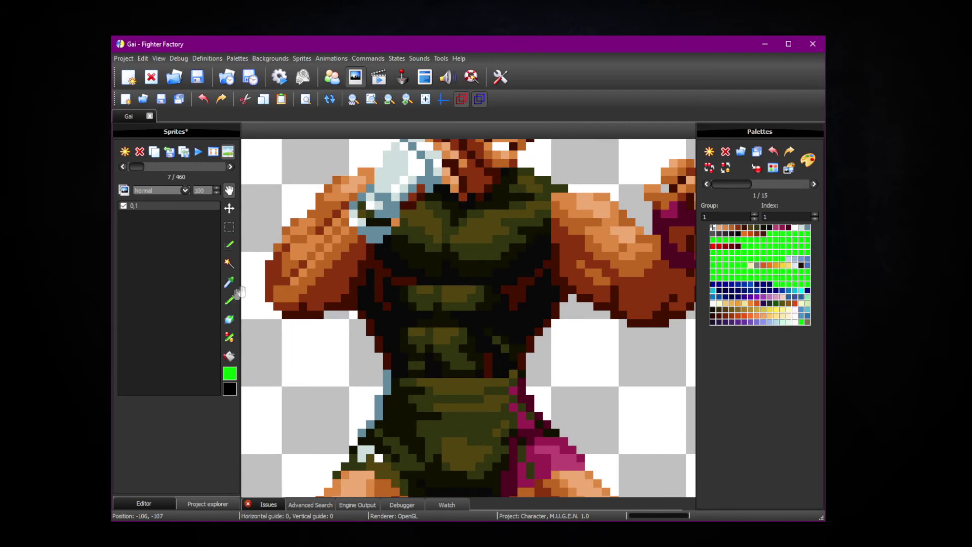
left_click(229, 337)
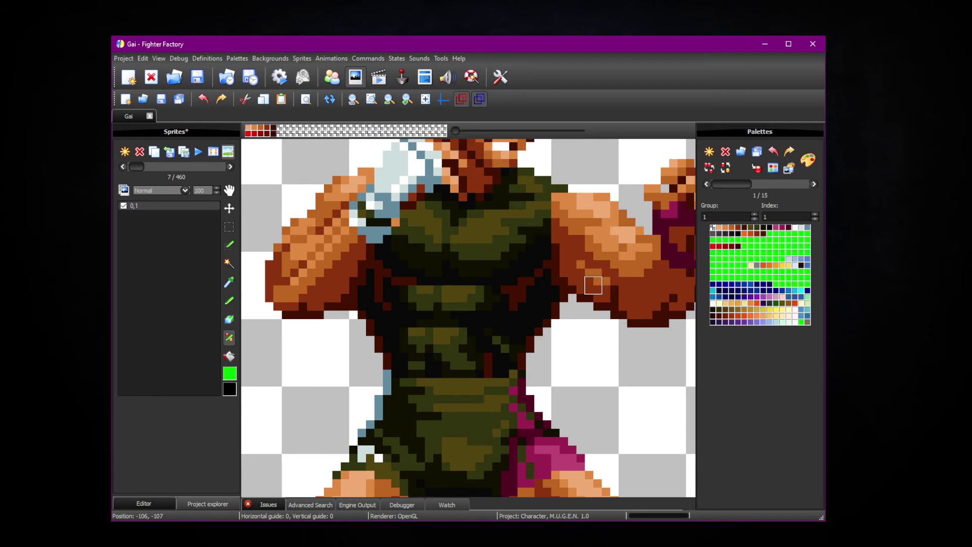
mouse_move(626, 209)
left_mouse_down()
mouse_move(594, 243)
mouse_move(584, 294)
mouse_move(585, 277)
mouse_move(568, 302)
left_mouse_up()
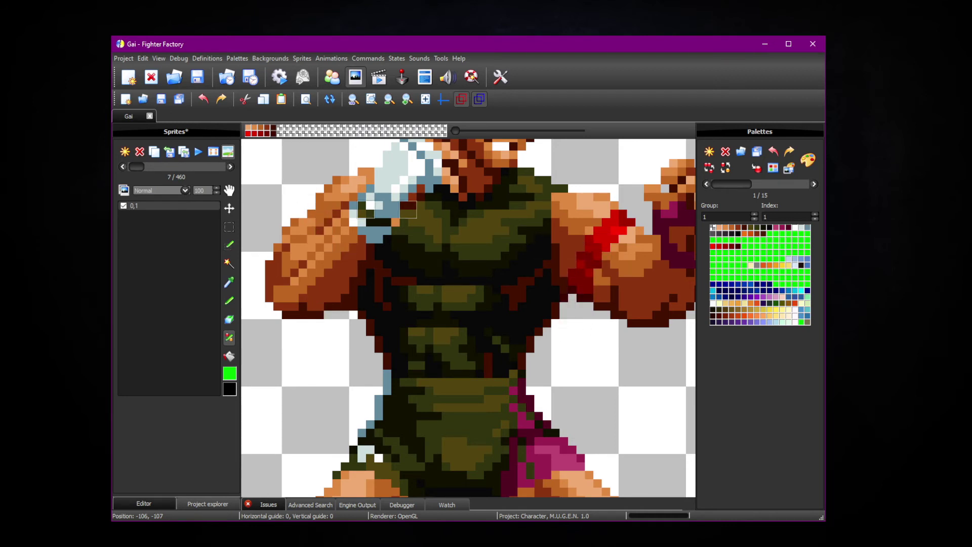
key("ctrl+z")
key("ctrl+z")
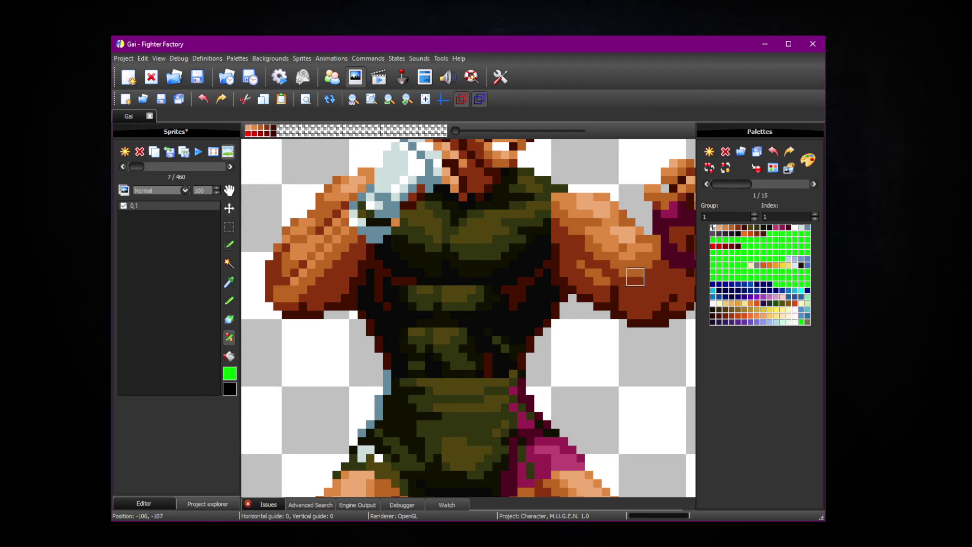
- Remap a diagonal red armband just above the elbow on the purple-wristband side and a small red patch on the opposite arm
left_click_drag(643, 226, 585, 309)
left_click_drag(304, 226, 311, 216)
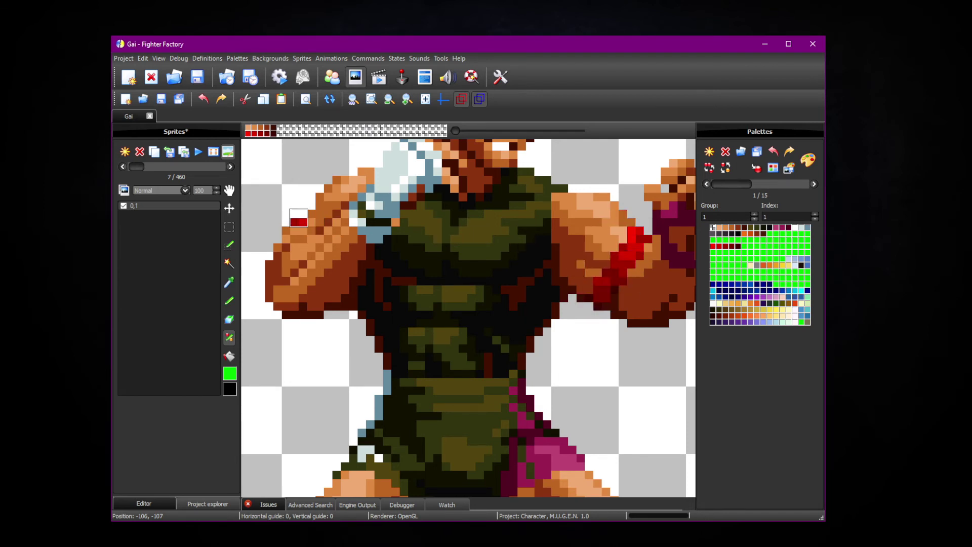
scroll(589, 408, "down", 2)
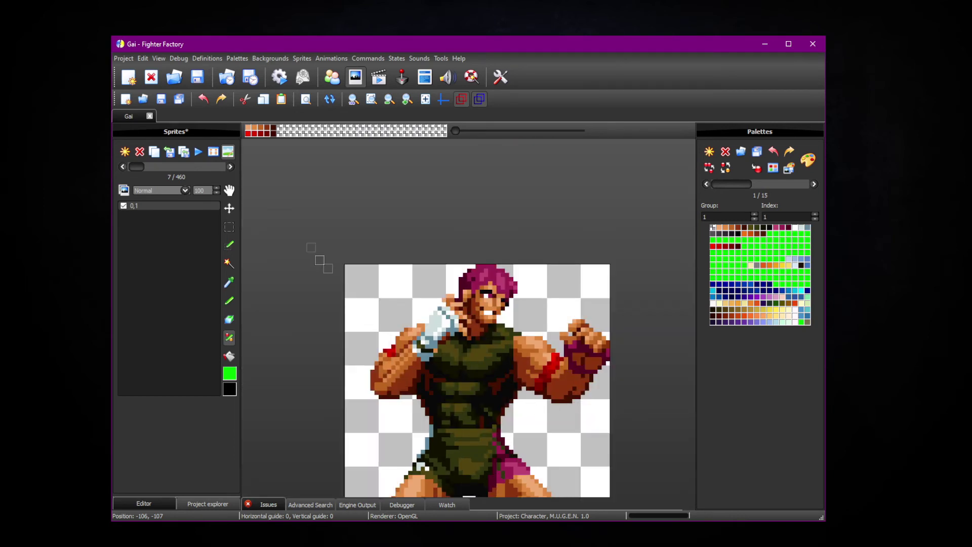
- Set the Remap pen to a slightly larger brush and remap both lower legs from below the knee to the ankle as red socks
left_click(229, 190)
scroll(321, 235, "down", 5)
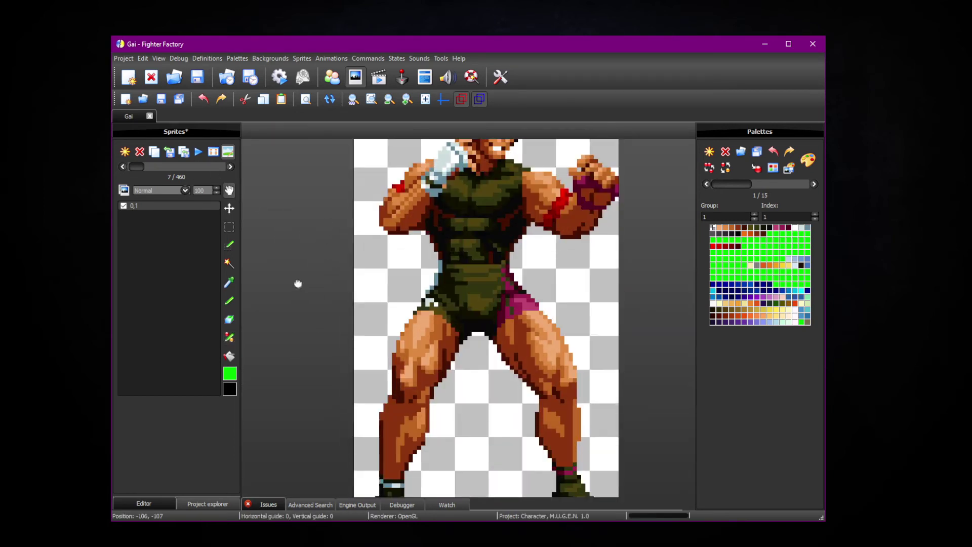
mouse_move(292, 311)
left_mouse_down()
mouse_move(301, 248)
mouse_move(310, 304)
left_mouse_up()
left_click_drag(294, 269, 281, 251)
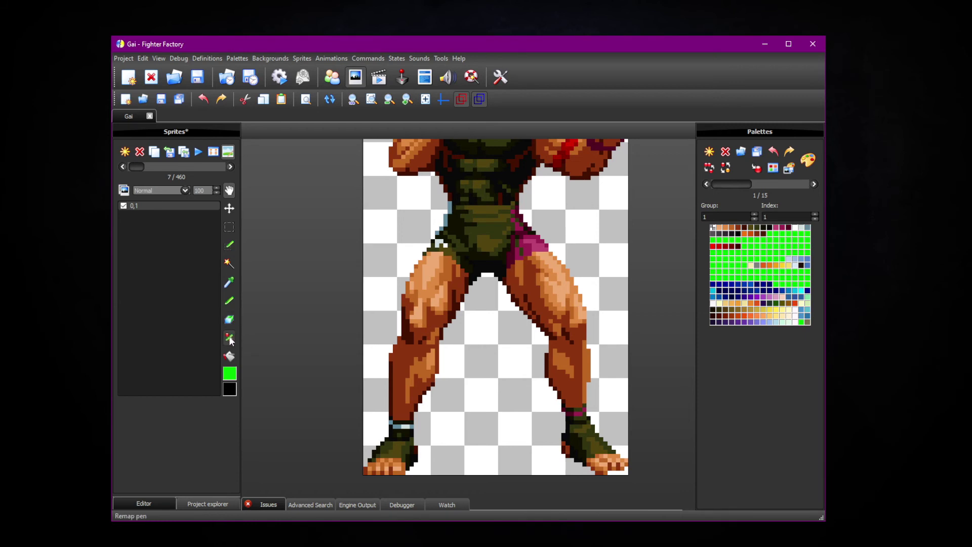
mouse_move(457, 123)
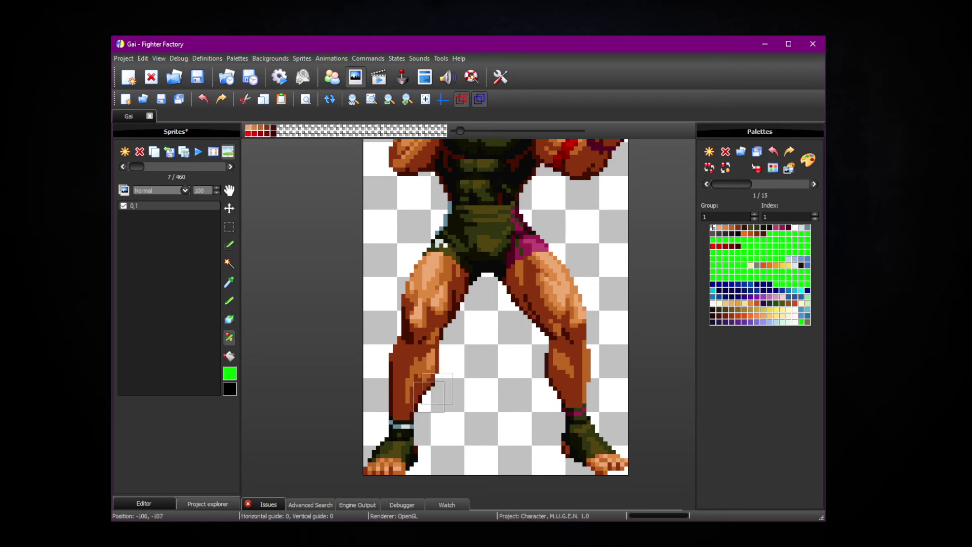
left_click_drag(370, 363, 435, 377)
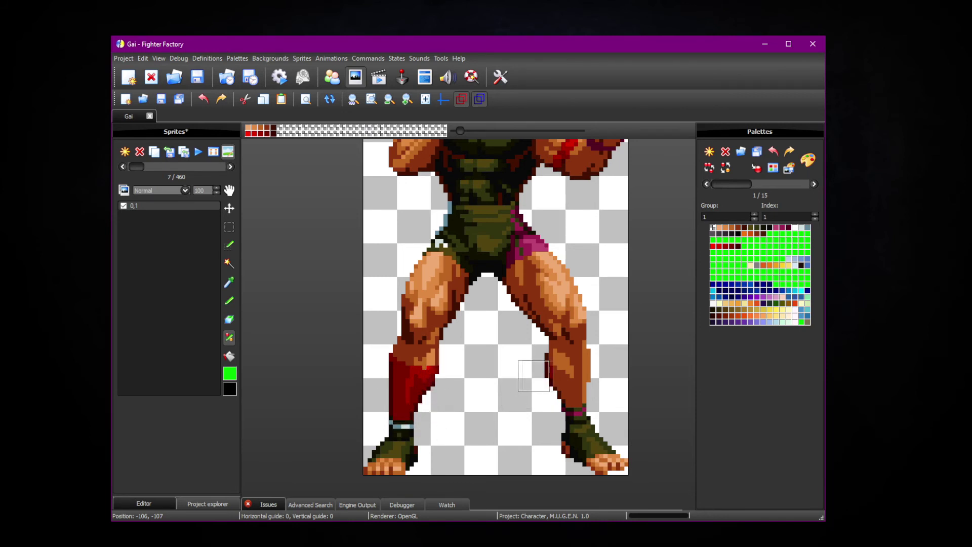
left_click_drag(555, 375, 577, 373)
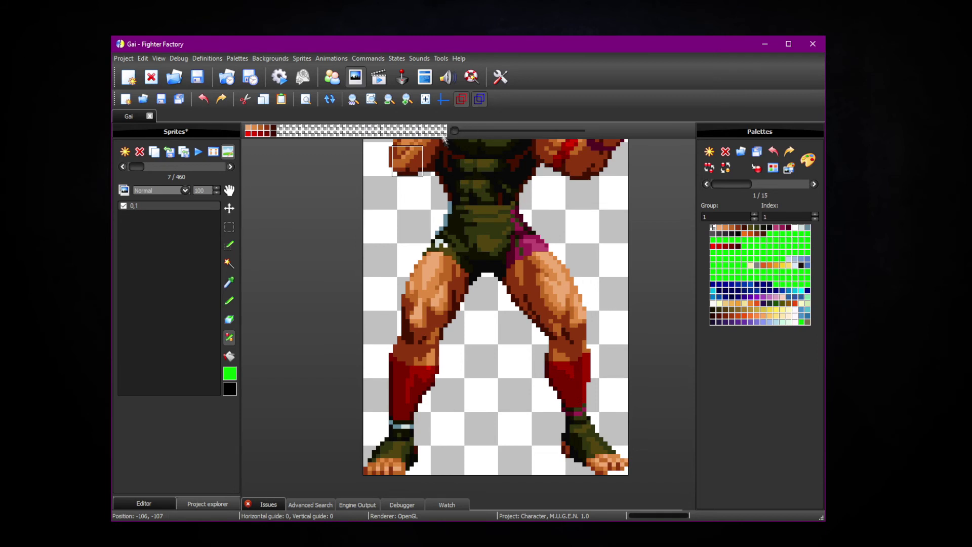
- Shrink the Remap pen's brush and remap the skin pixels along the shorts' hem on both thighs as a thin red trim
scroll(407, 161, "up", 3)
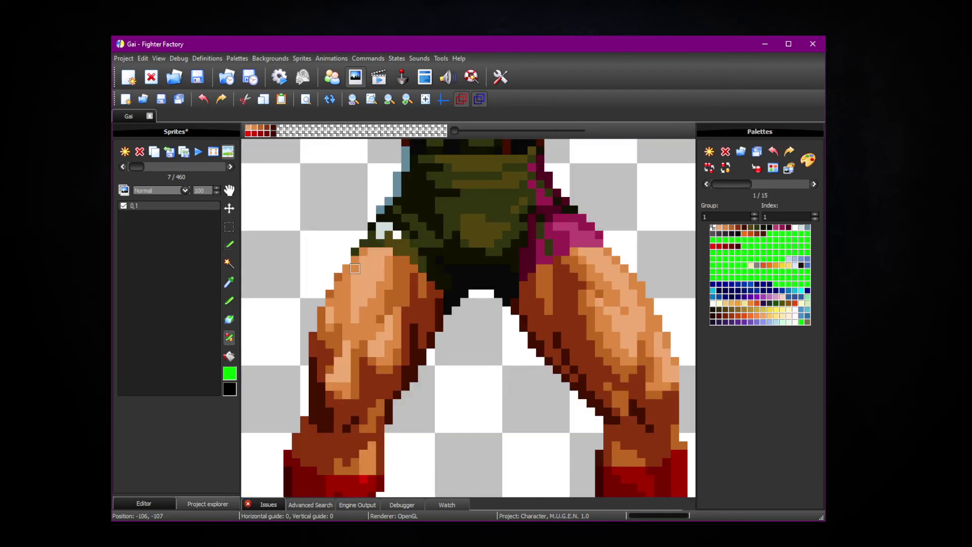
left_click_drag(363, 252, 389, 251)
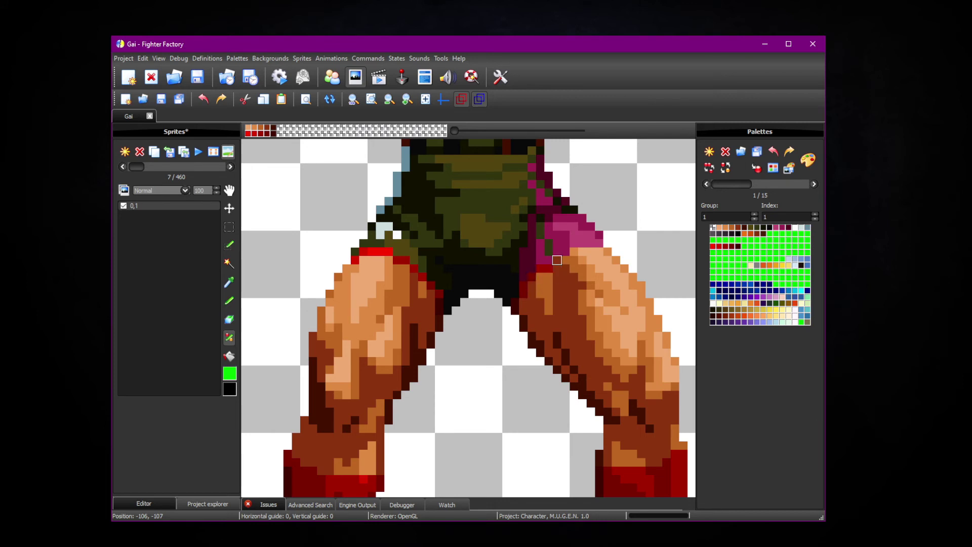
left_click_drag(573, 252, 590, 252)
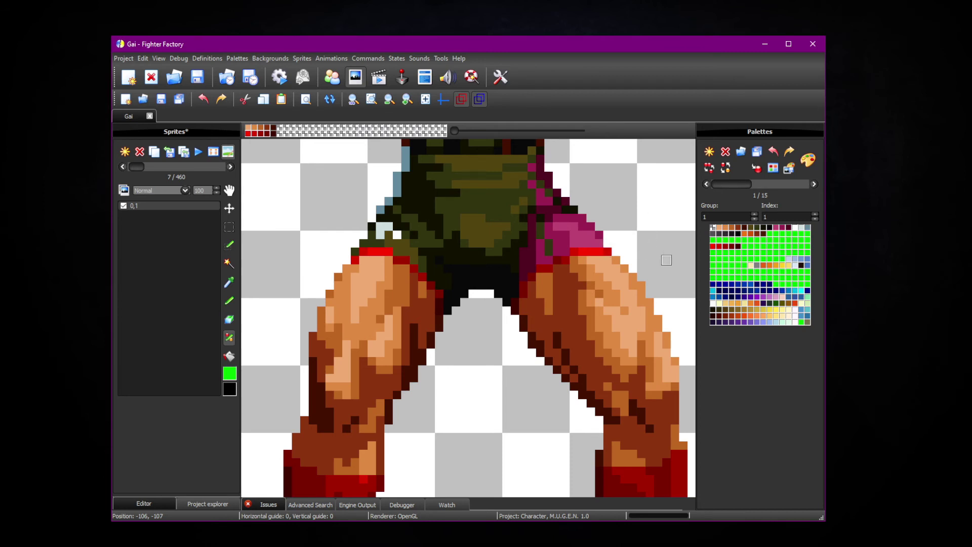
- Draw a dark red vertical line with the Pen along the shirt's armhole edge on the purple-wristband side
scroll(532, 218, "down", 1)
scroll(523, 271, "down", 1)
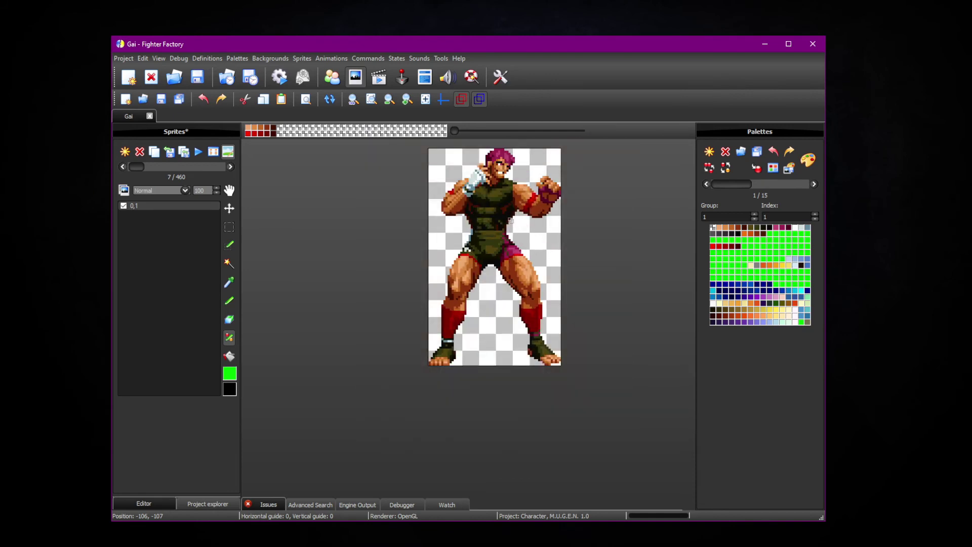
scroll(506, 193, "up", 2)
left_click_drag(297, 180, 326, 404)
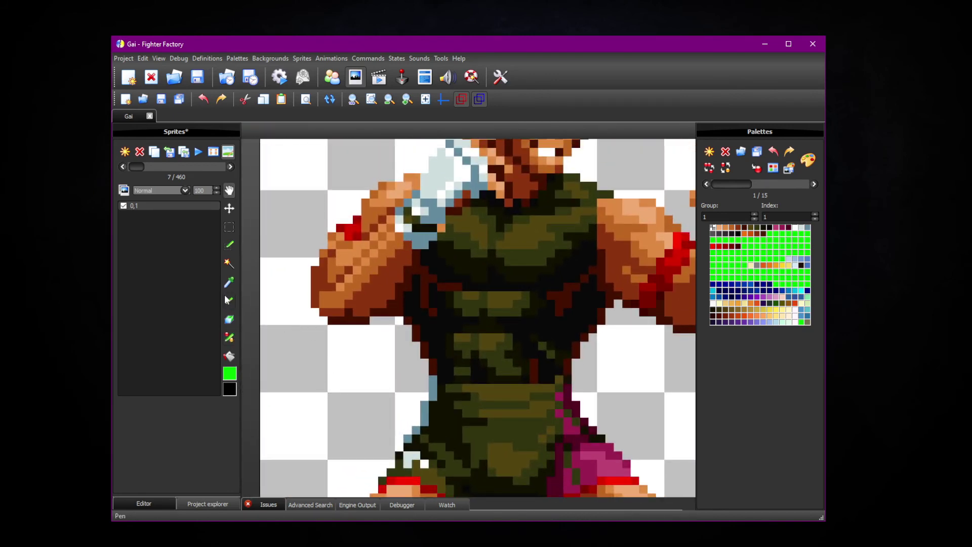
left_click(230, 300)
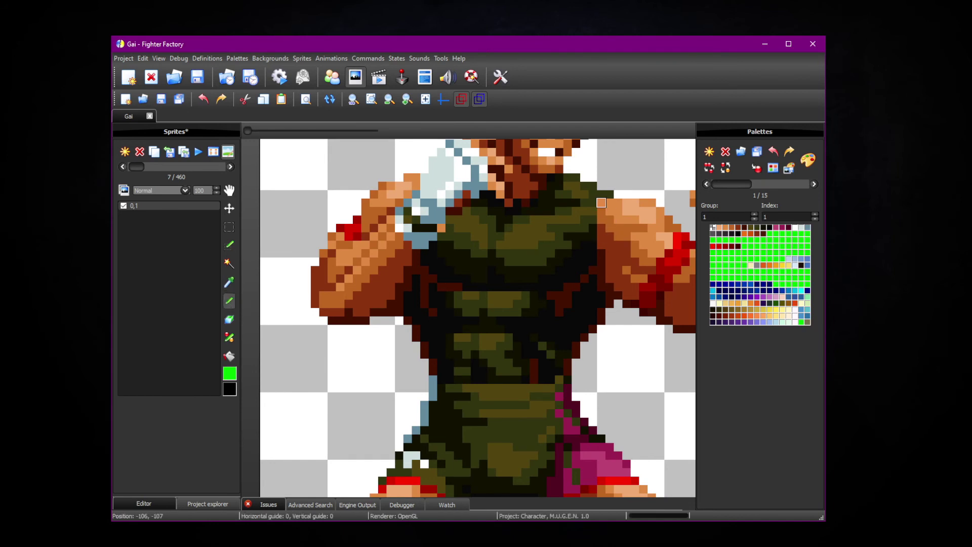
left_click_drag(601, 211, 602, 236)
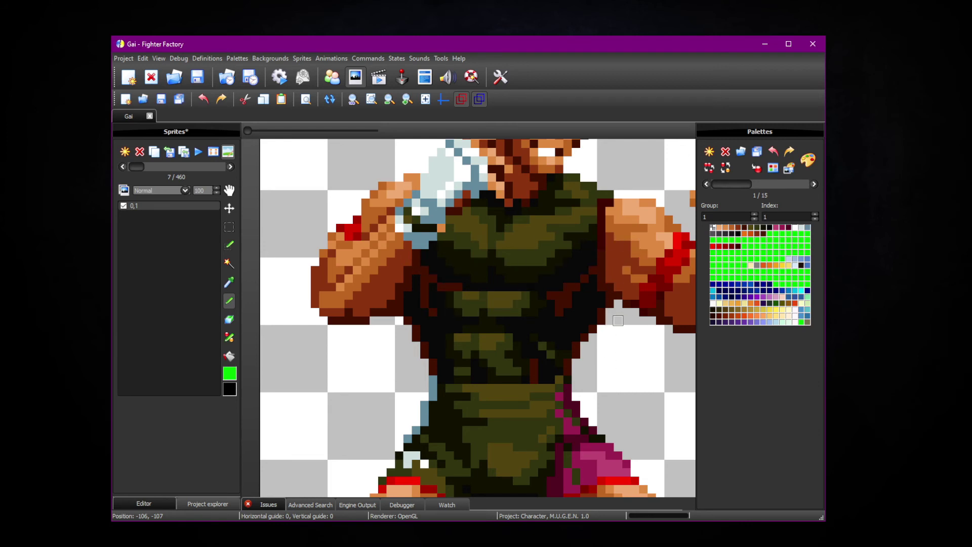
- Maximize the window and export palette 1, 1 as 01.act in the gai folder, replacing the existing file
scroll(618, 346, "down", 1)
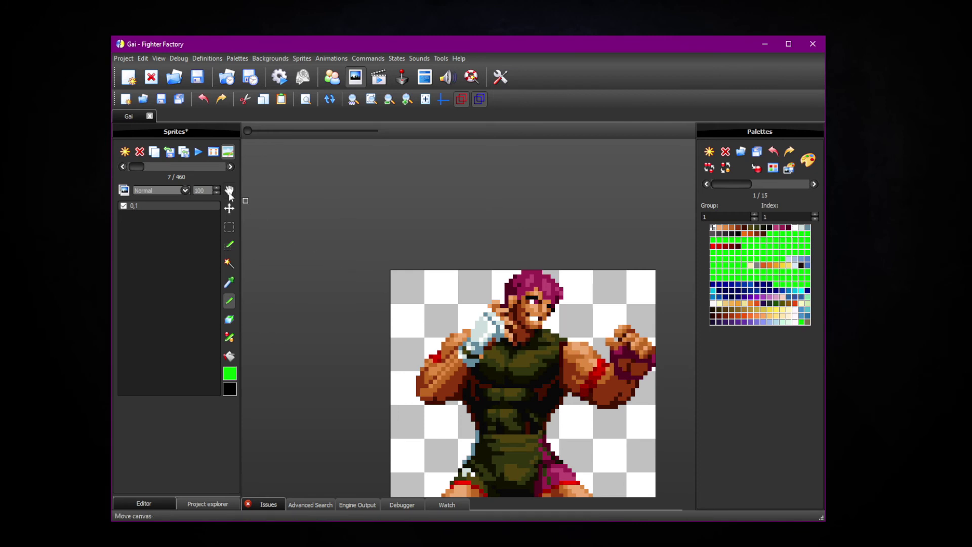
scroll(306, 306, "down", 2)
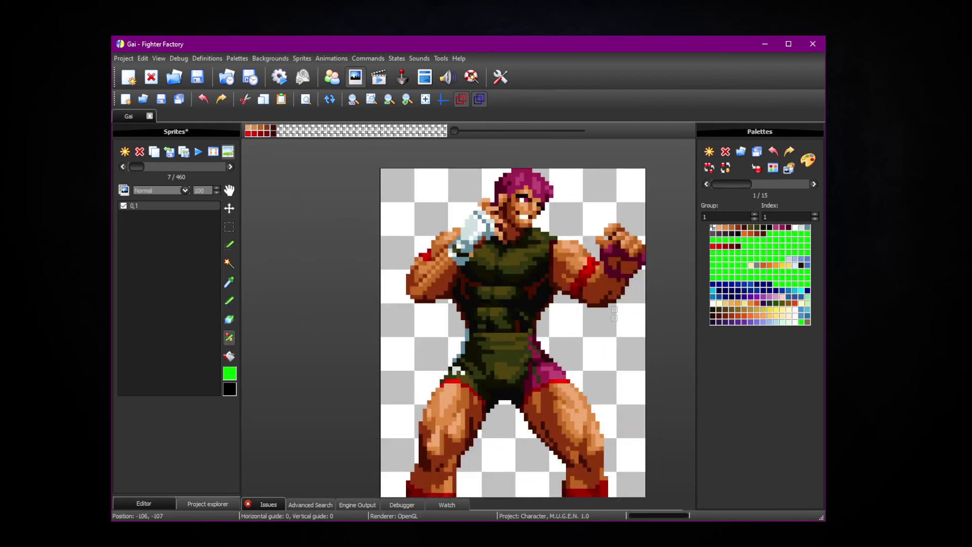
left_click(229, 190)
left_click_drag(343, 321, 324, 275)
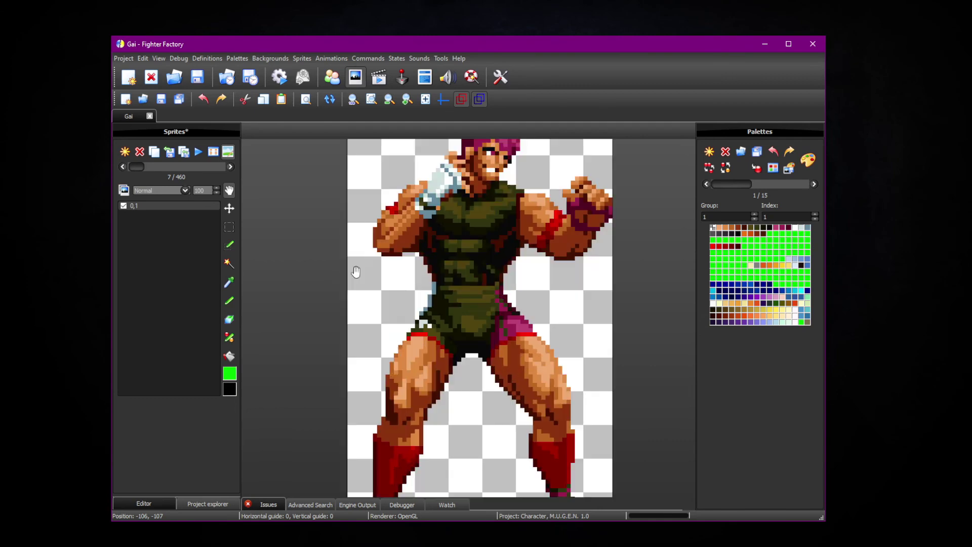
left_click_drag(317, 282, 332, 261)
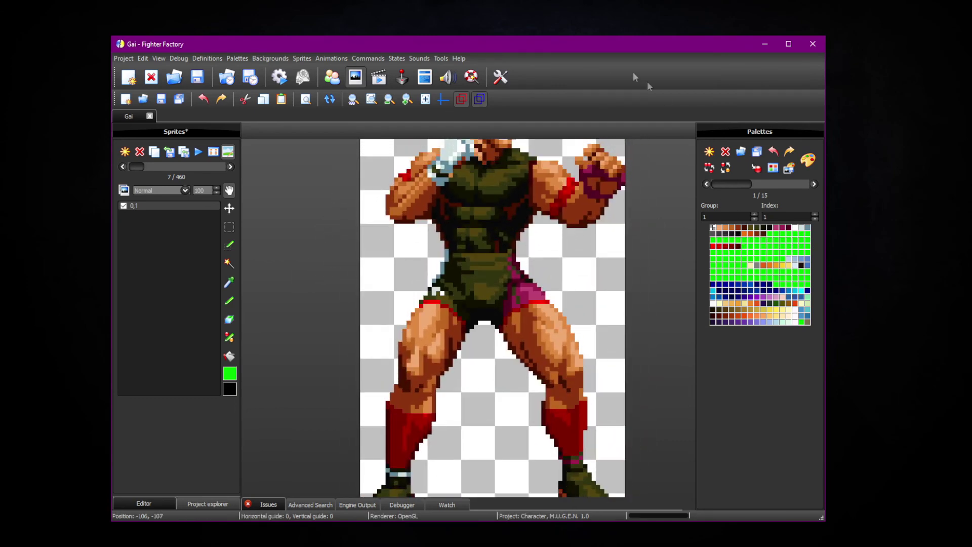
double_click(622, 45)
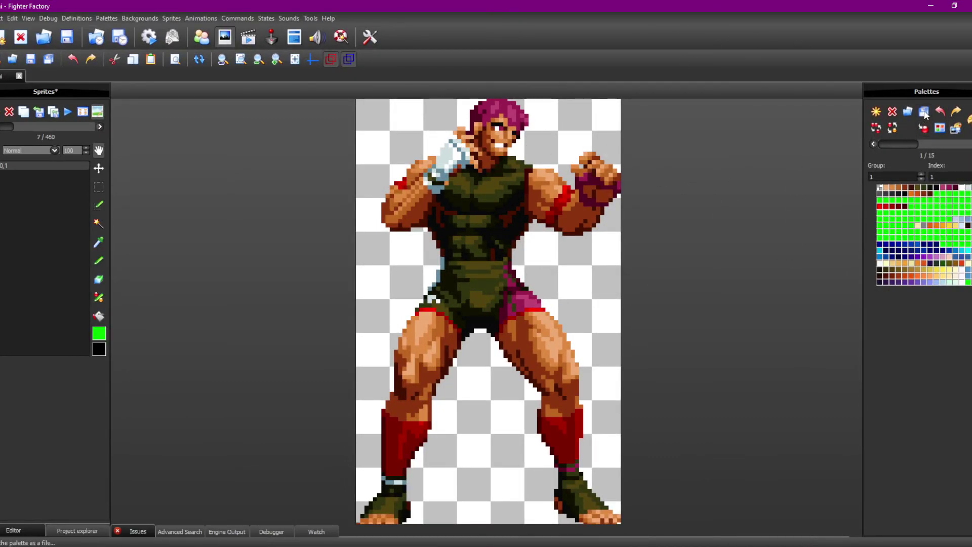
left_click(924, 112)
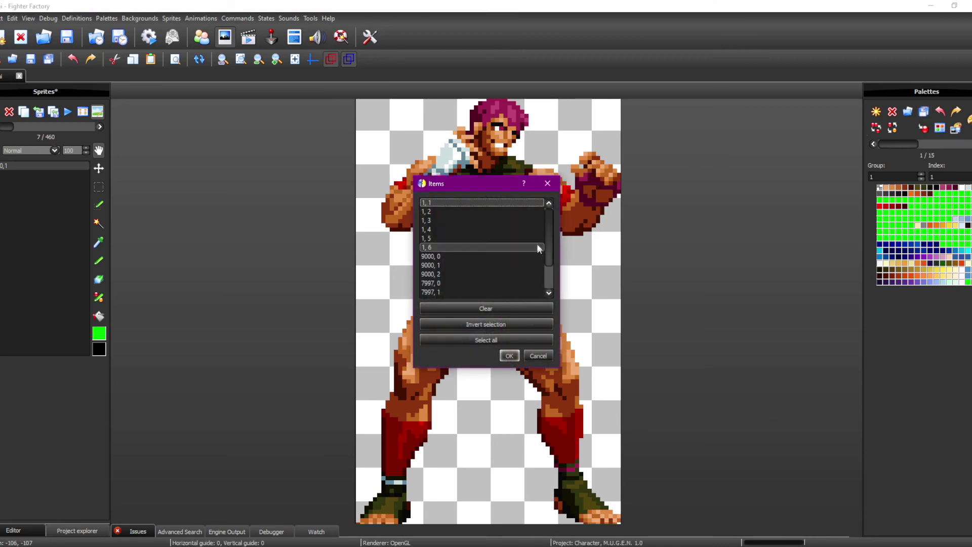
left_click(509, 357)
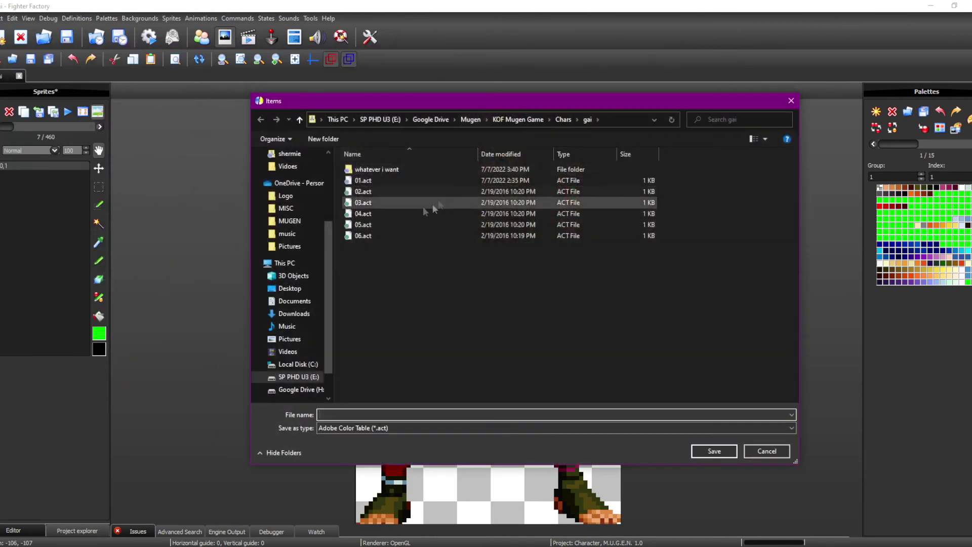
left_click(360, 180)
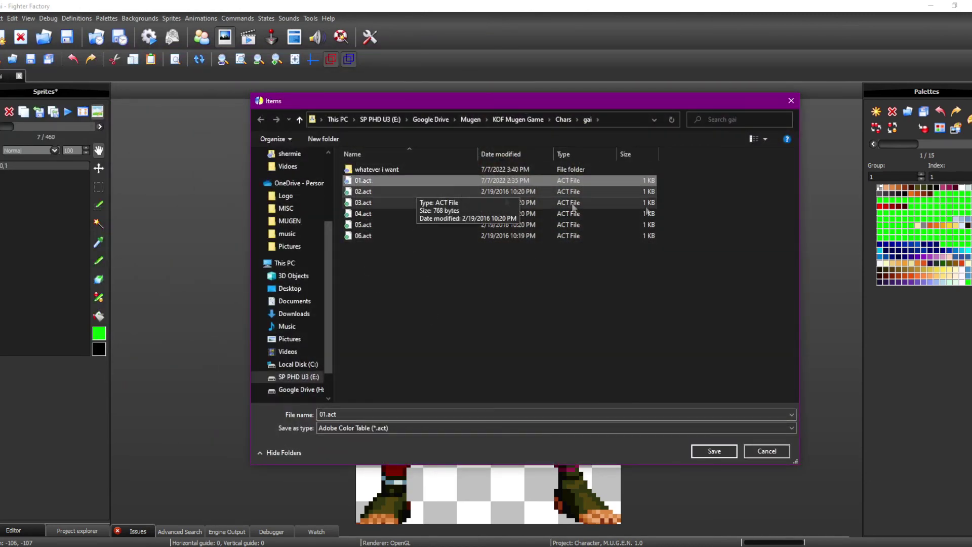
double_click(367, 181)
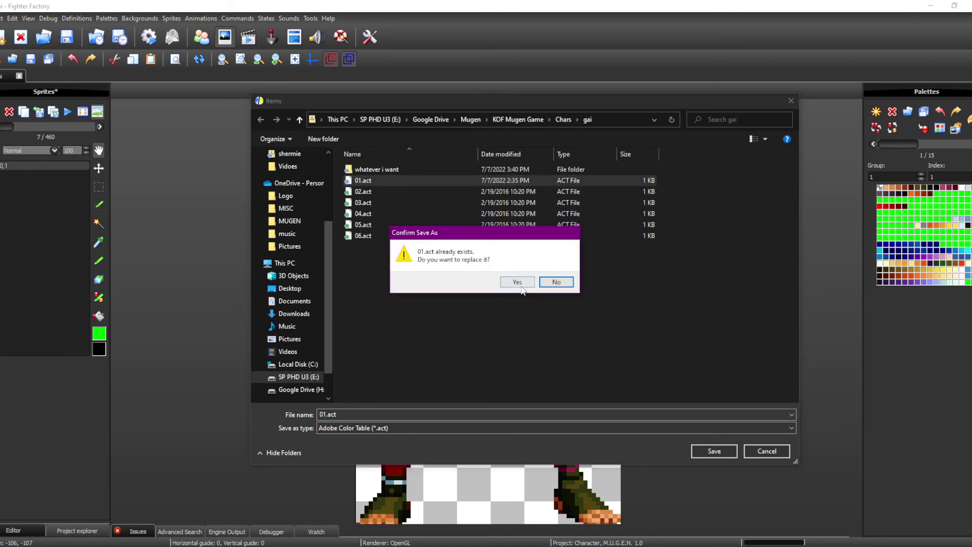
left_click(518, 282)
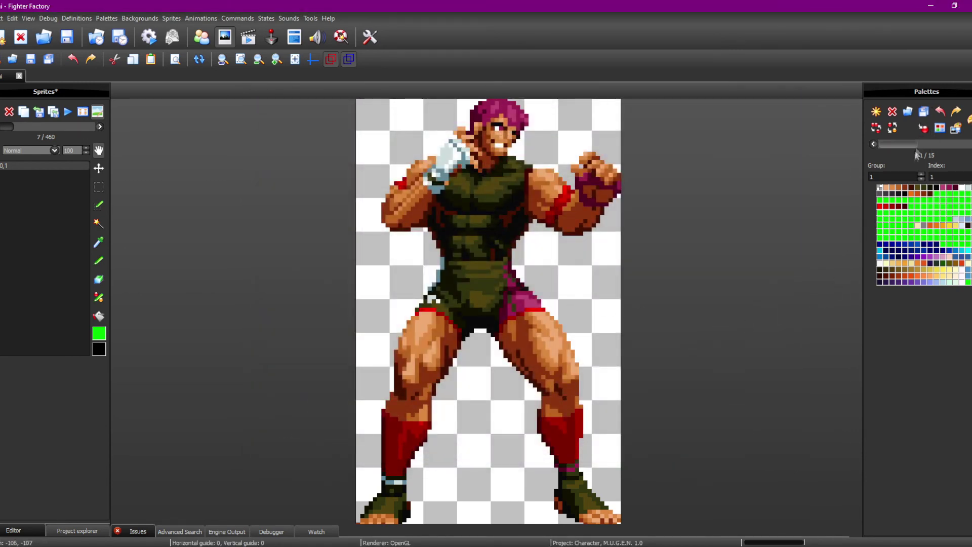
- Switch to palette 1, 2 and recolor the first green accessory slot bright cyan (#00f3ff)
mouse_move(901, 209)
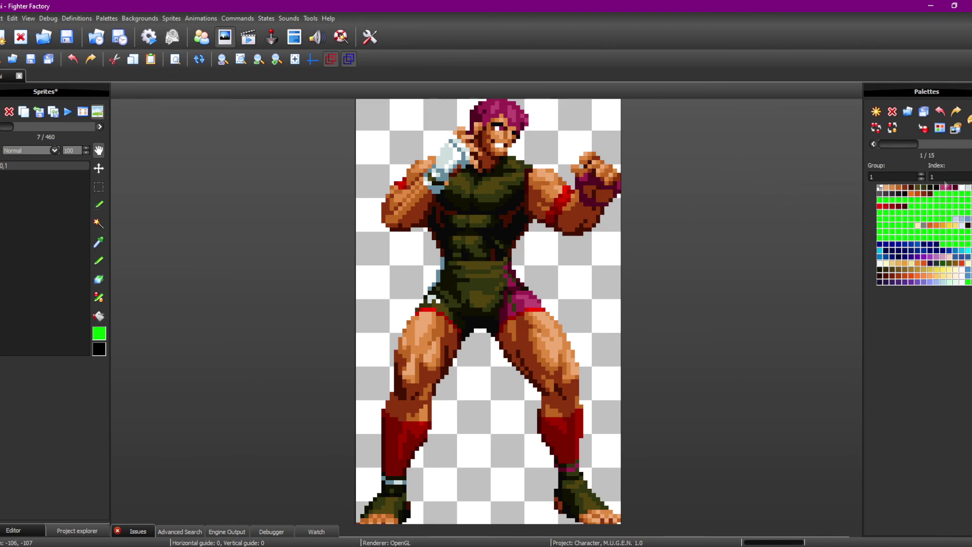
scroll(901, 144, "down", 1)
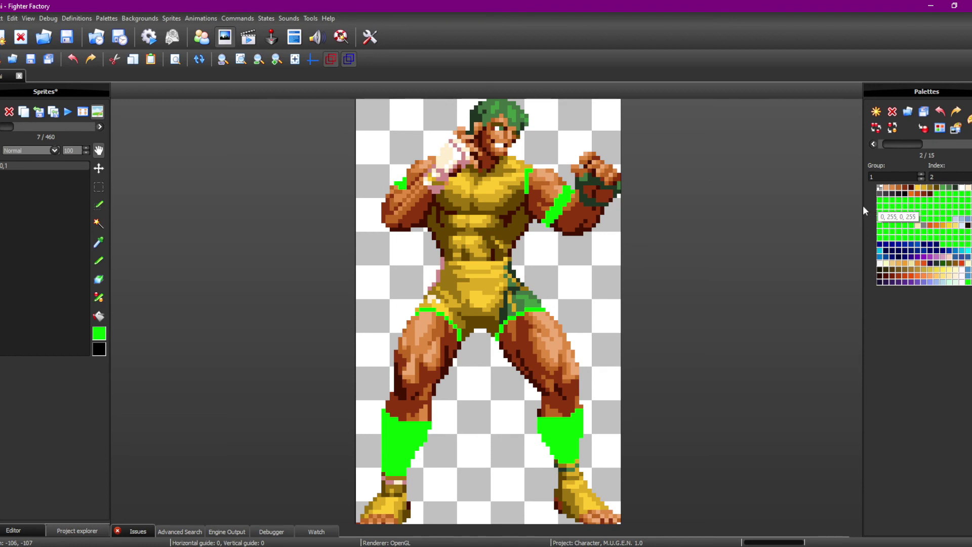
left_click(873, 144)
key("Right")
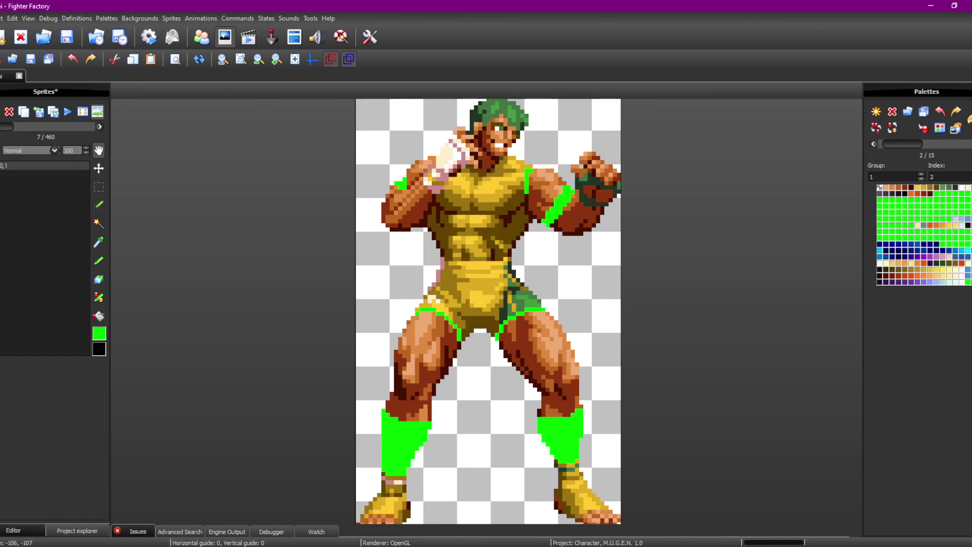
double_click(881, 209)
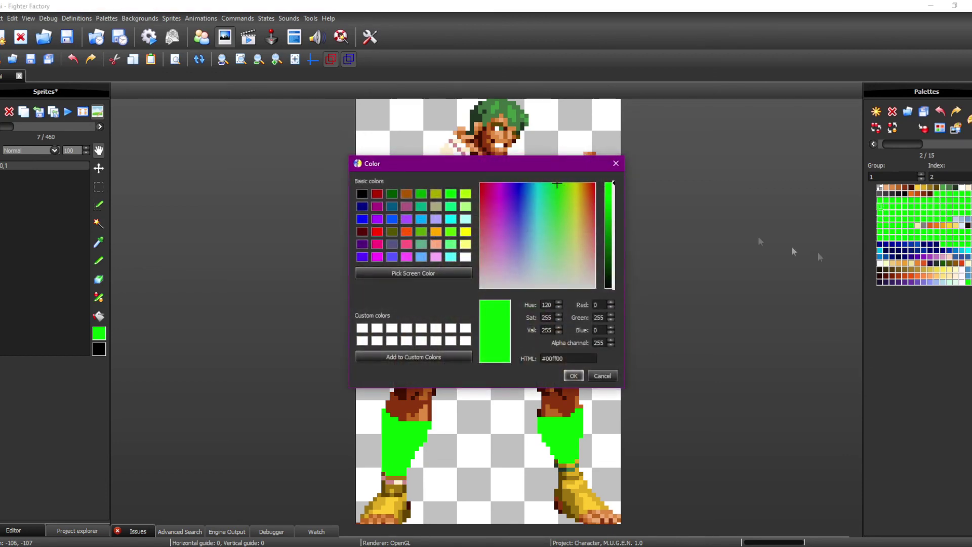
left_click_drag(556, 173, 254, 178)
left_click(222, 190)
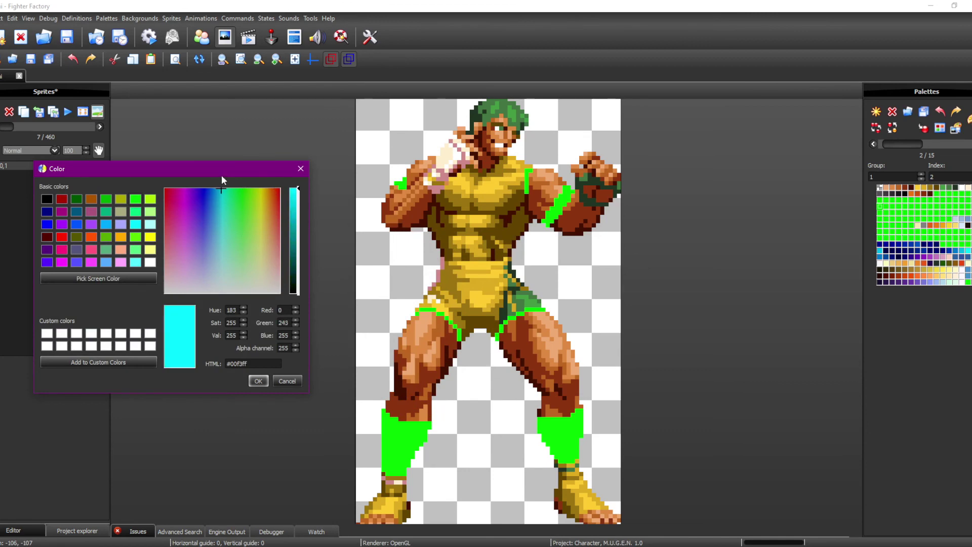
left_click(258, 380)
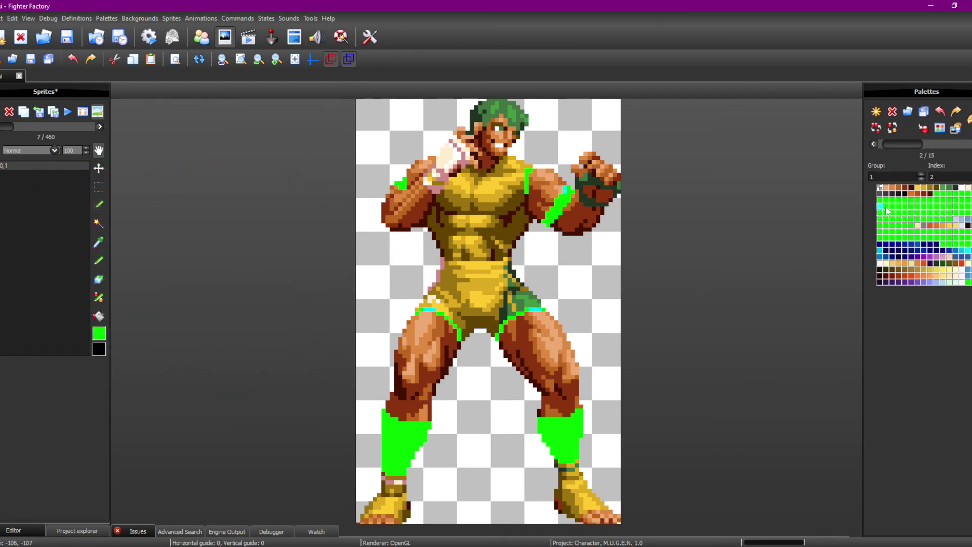
- Recolor the second and third green accessory slots of palette 1, 2 to the teal shades #00c3c3 and #00afa9
double_click(885, 209)
left_click(538, 184)
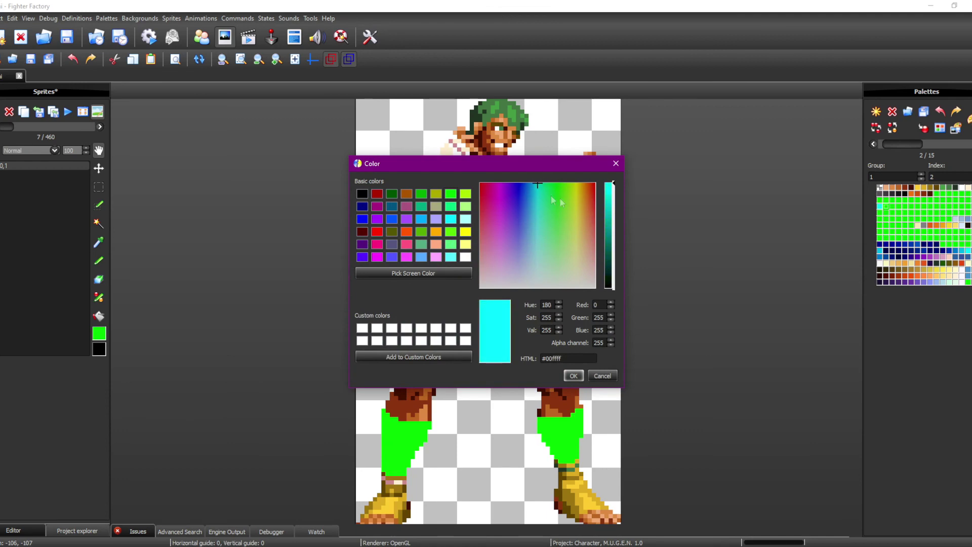
left_click(613, 207)
left_click(574, 376)
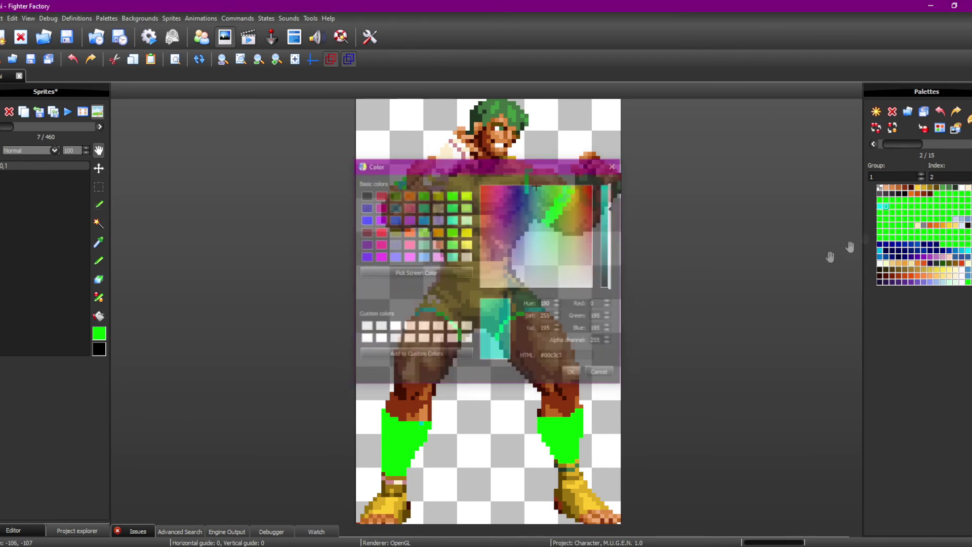
double_click(891, 206)
left_click(542, 184)
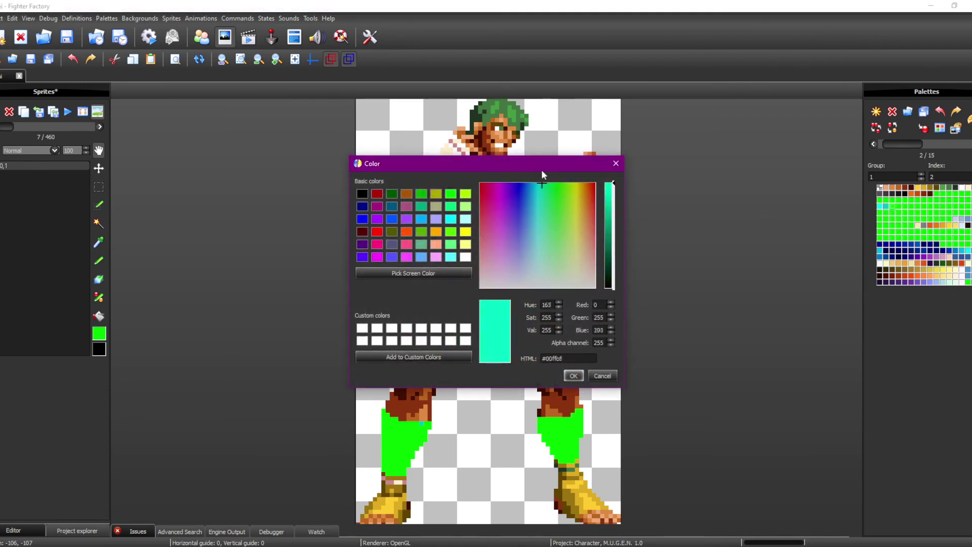
left_click(613, 215)
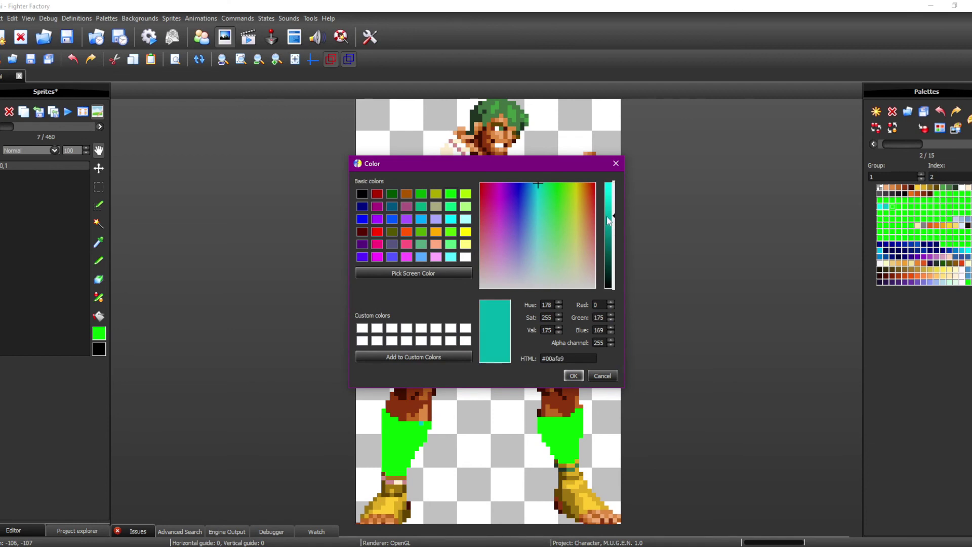
left_click(574, 376)
- Recolor the fourth and fifth accessory slots of palette 1, 2 to progressively darker teal shades
double_click(904, 209)
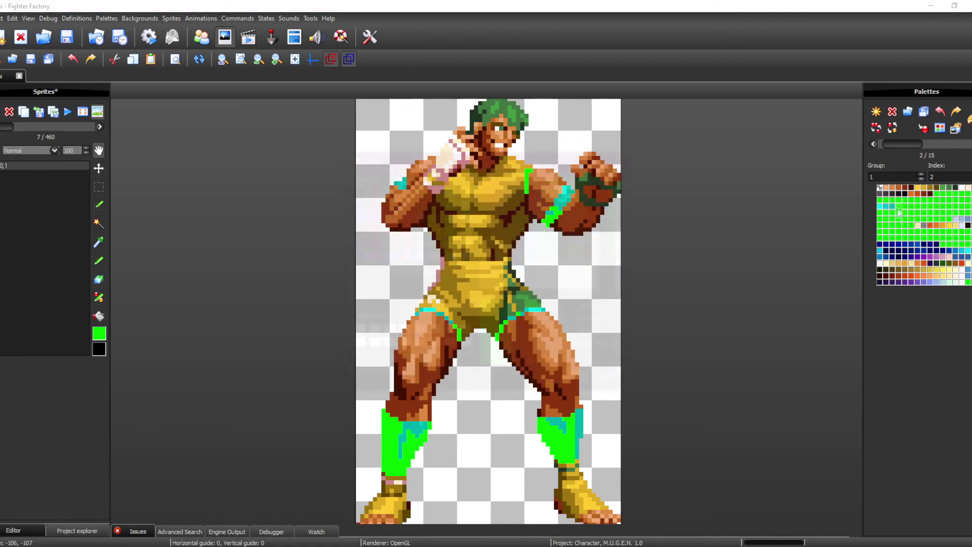
left_click(538, 183)
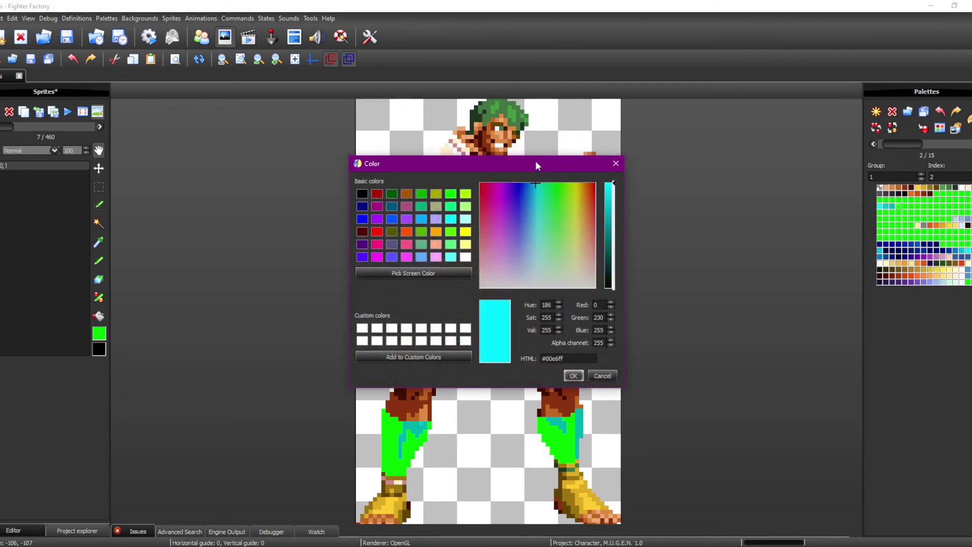
left_click(609, 227)
left_click(574, 376)
double_click(911, 218)
left_click(544, 184)
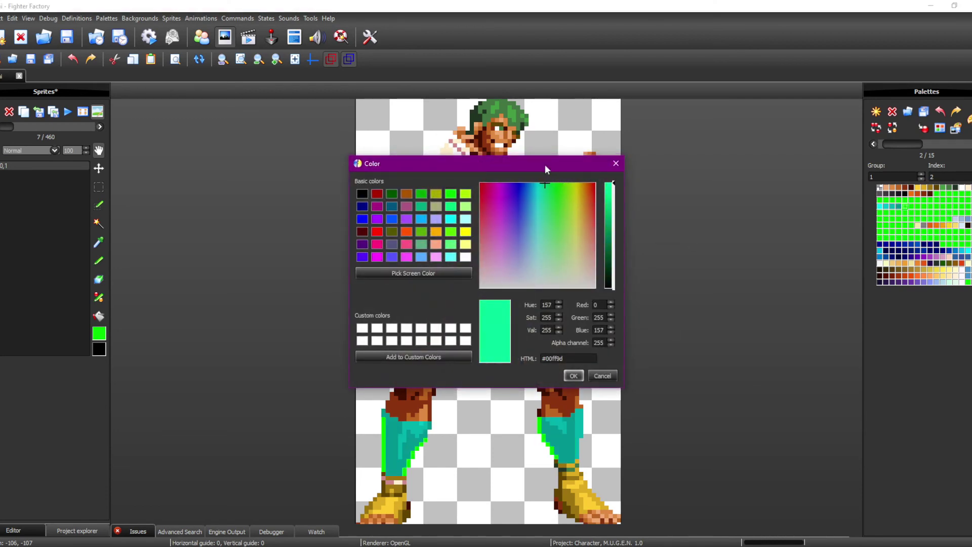
left_click(574, 378)
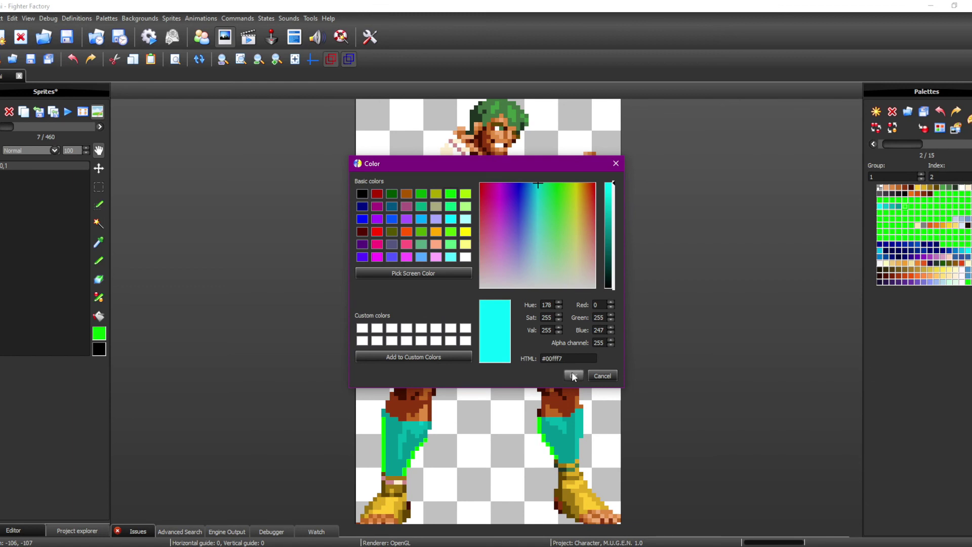
left_click(609, 243)
left_click(574, 375)
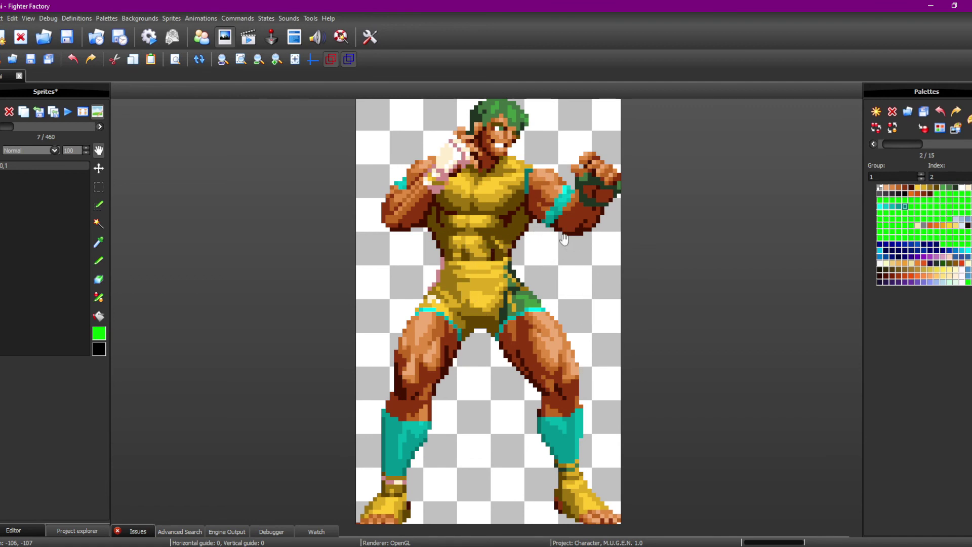
- Export palette 1, 2 as 02.act in the gai folder, replacing the existing file
scroll(481, 253, "down", 1)
scroll(506, 253, "up", 1)
scroll(508, 248, "down", 1)
scroll(534, 268, "up", 1)
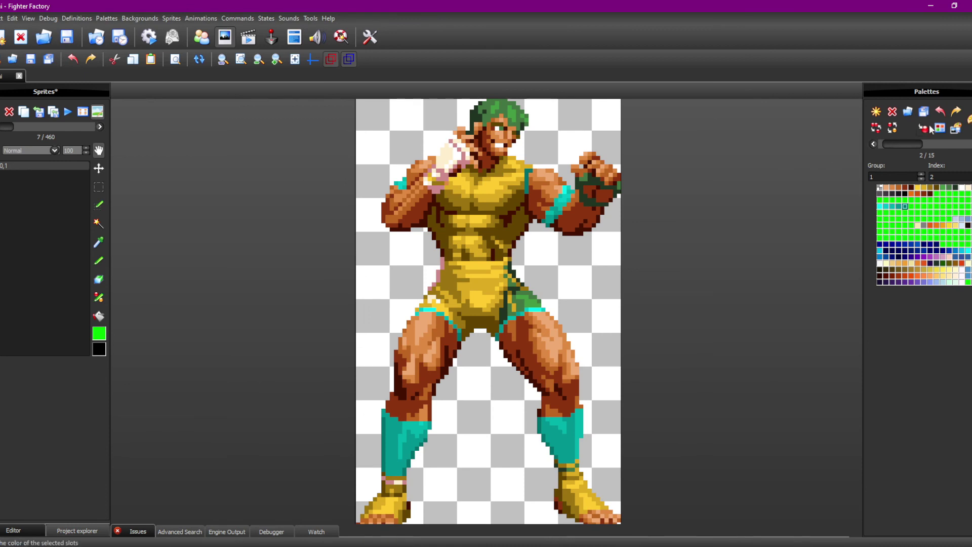
left_click(924, 111)
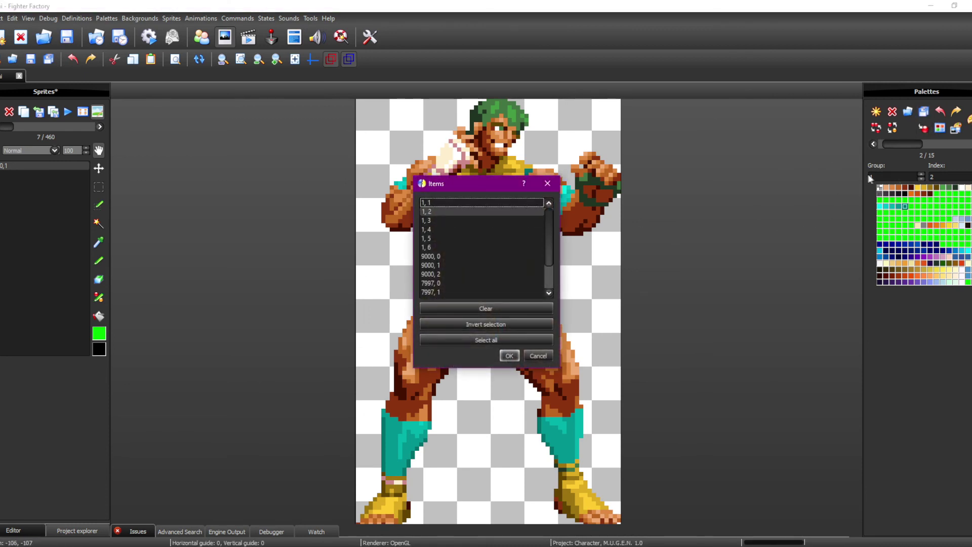
left_click(443, 211)
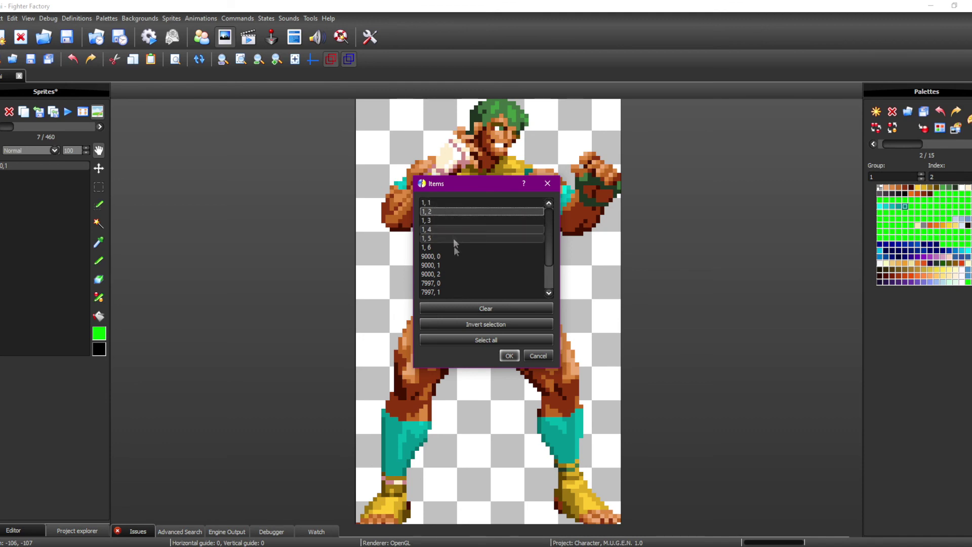
left_click(509, 355)
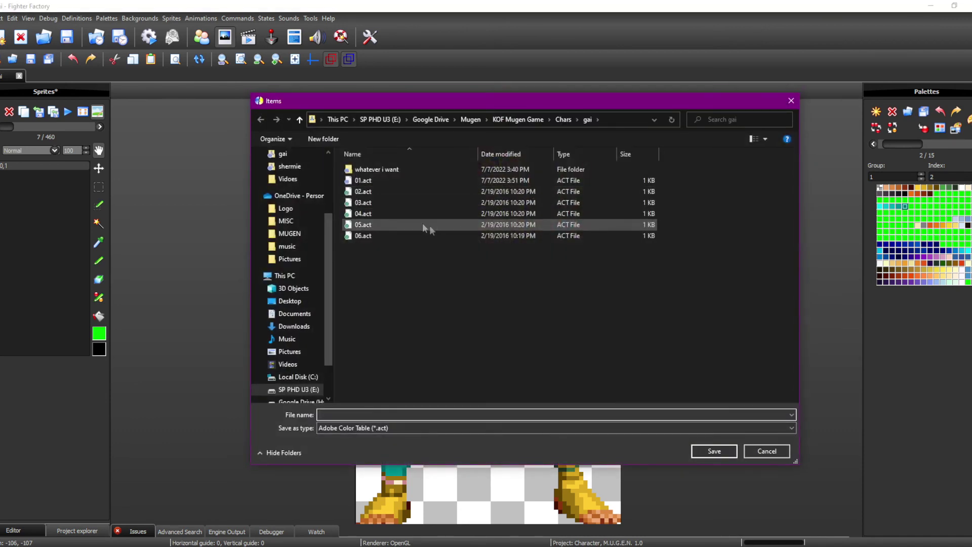
double_click(367, 191)
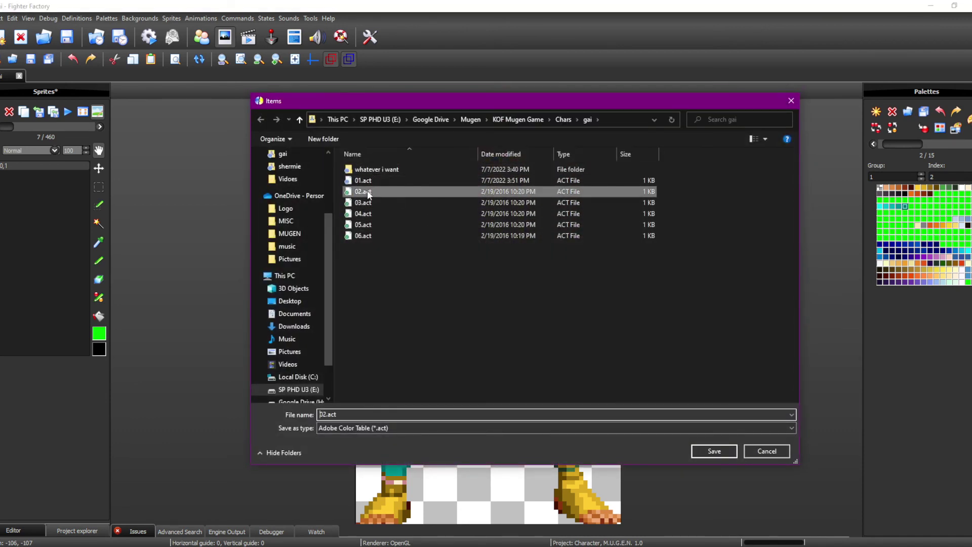
left_click(517, 283)
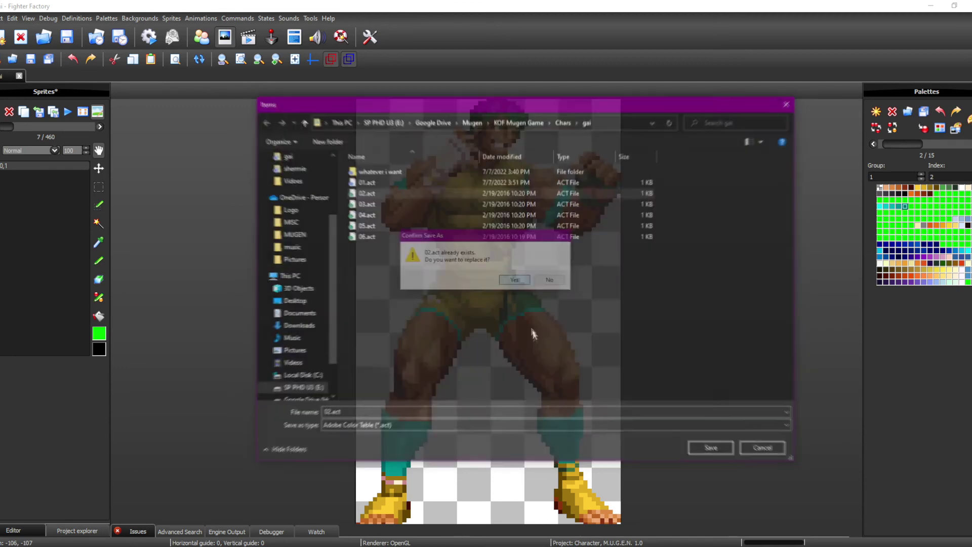